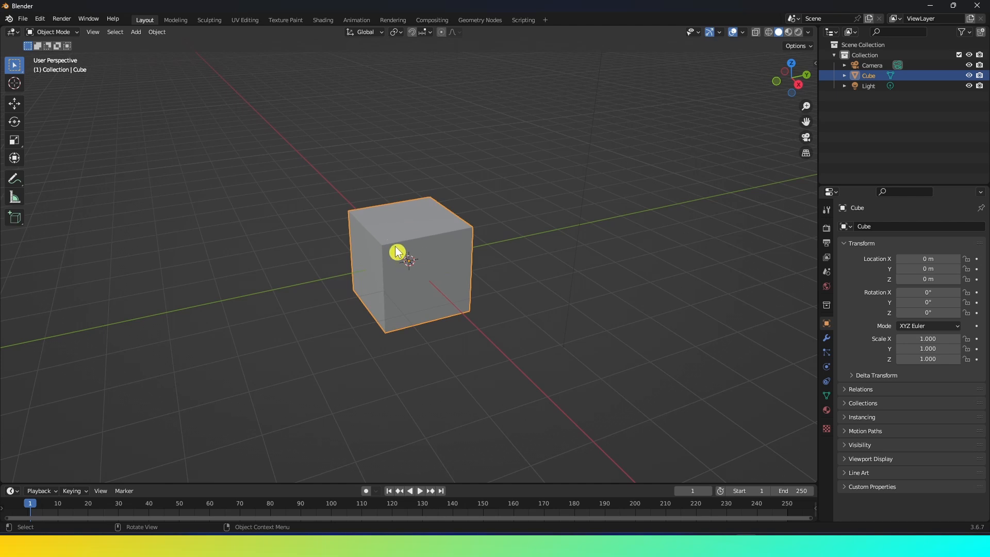
Scale the cube to 1.5 along X and 2.5 along Y.
scroll(428, 251, up, 3)
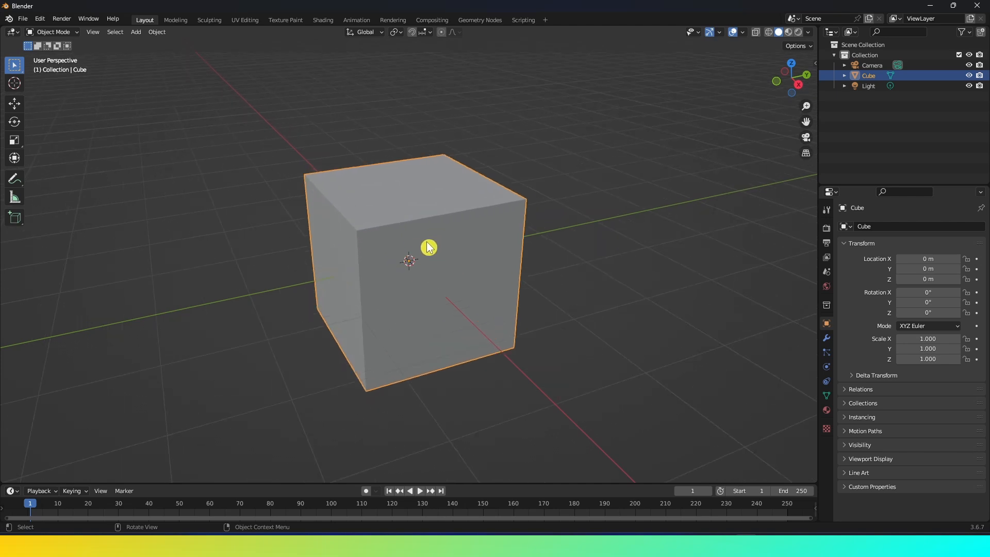
middle_drag(427, 253, 479, 262)
scroll(479, 263, up, 2)
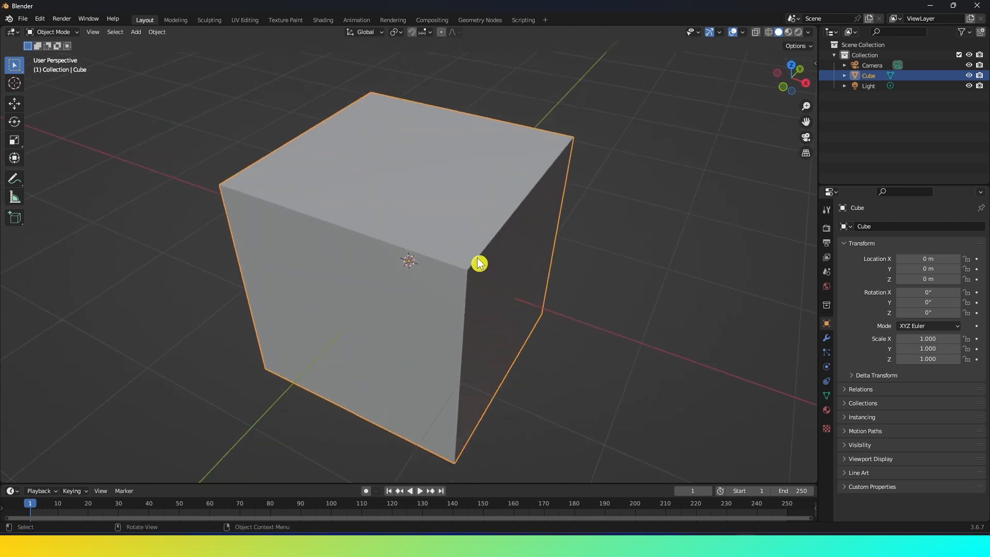
scroll(469, 264, down, 2)
scroll(464, 265, up, 1)
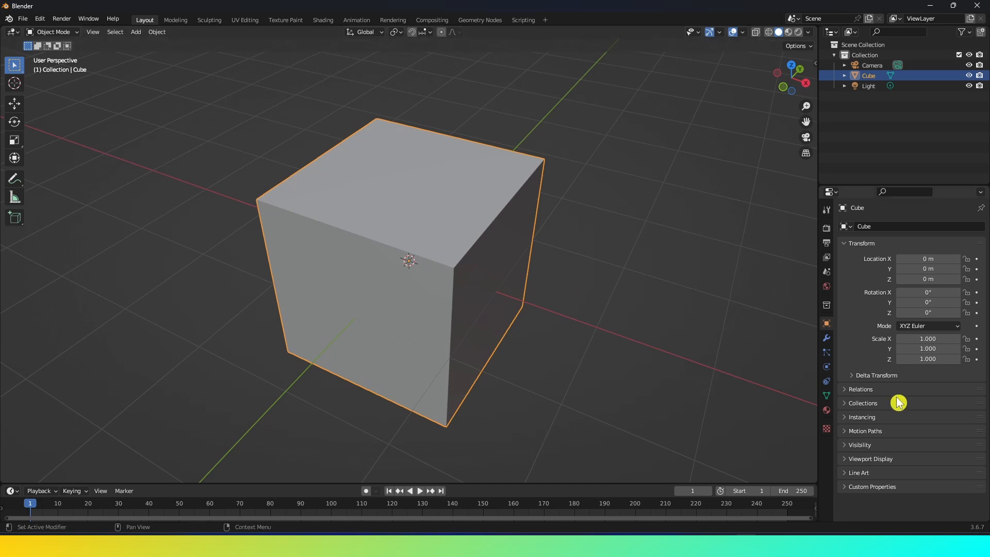
click(934, 340)
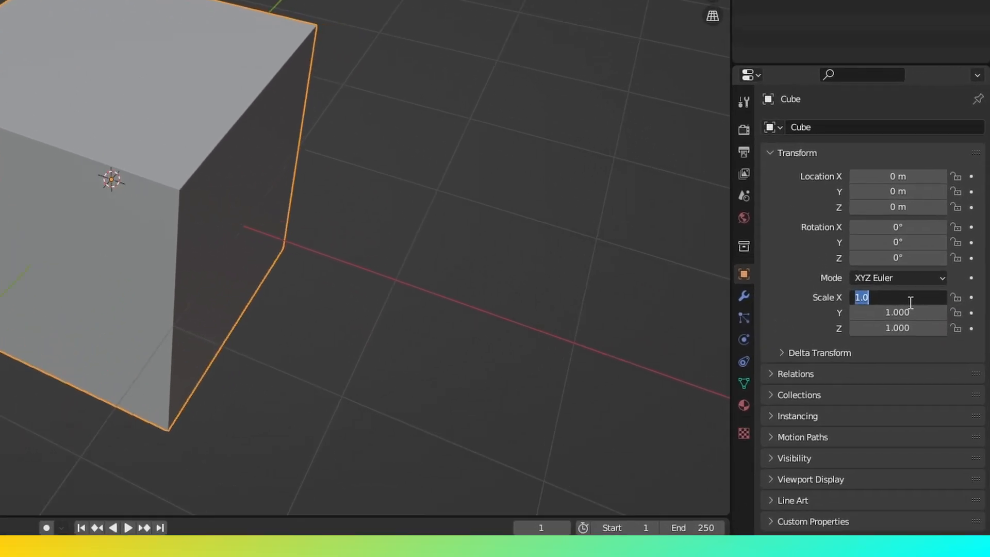
text(1.5)
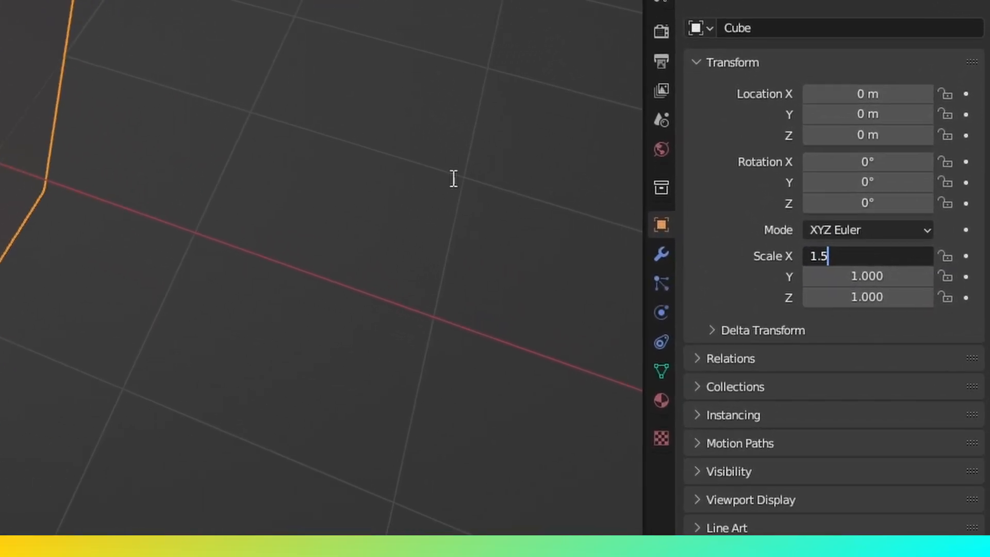
click(862, 278)
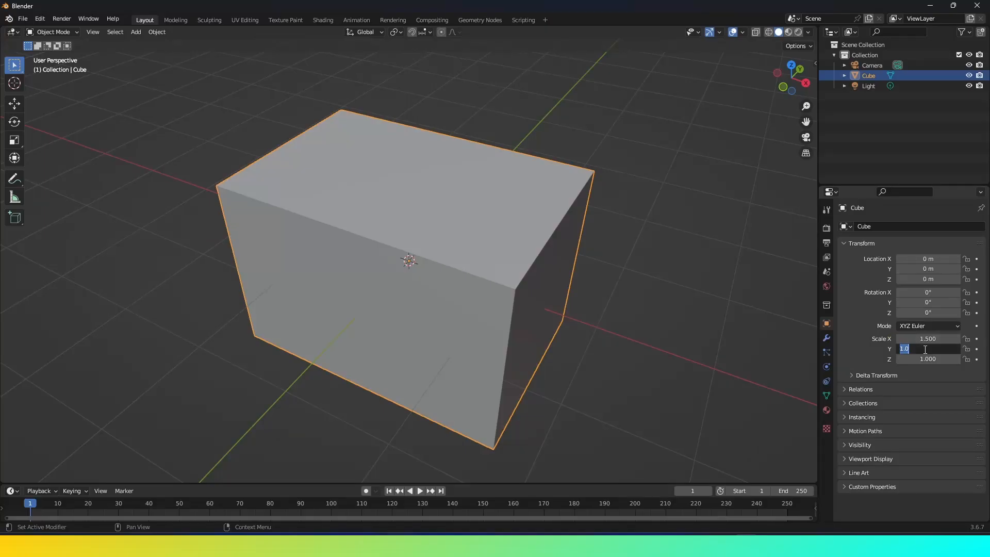
key(Return)
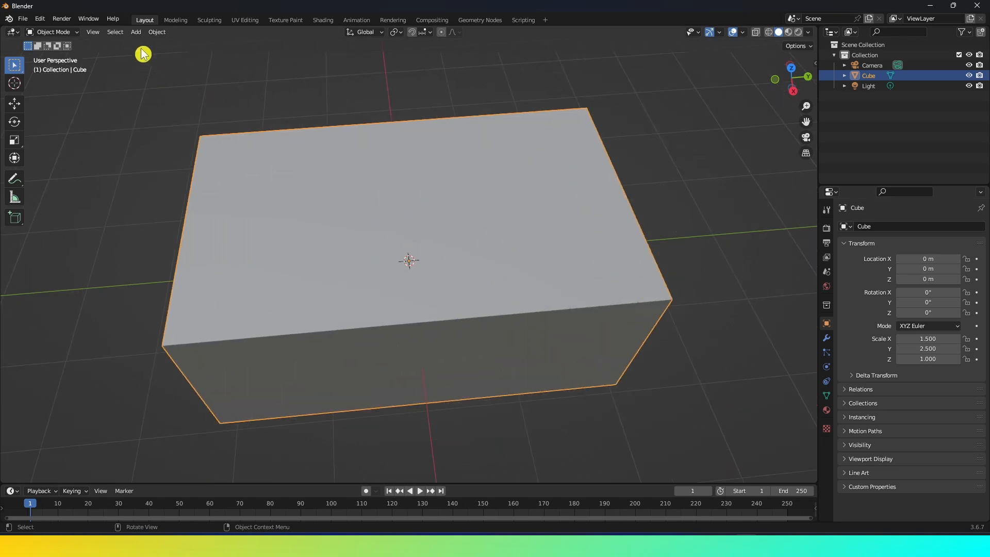
Add a text object and move it up to the cube's top face, about 1 m on Z.
click(133, 33)
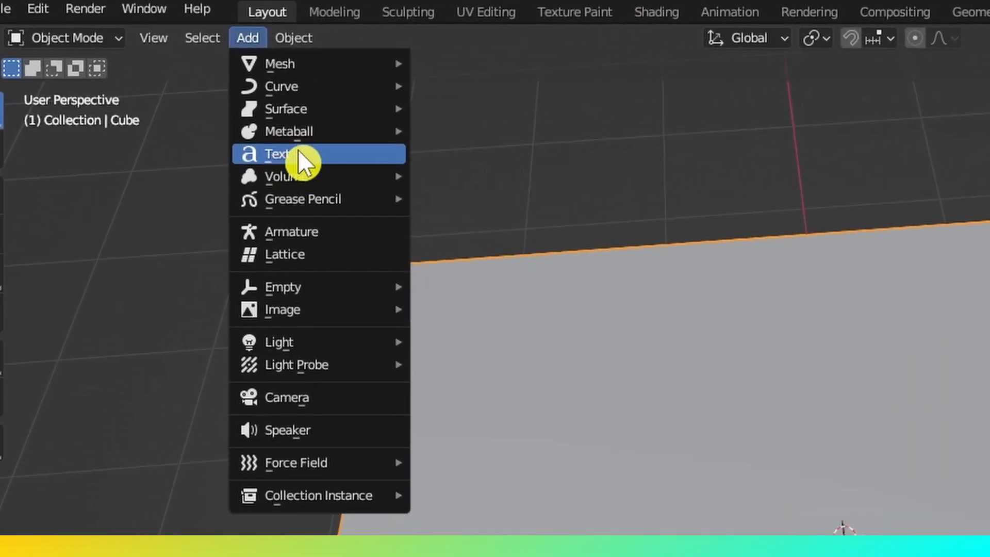
click(150, 85)
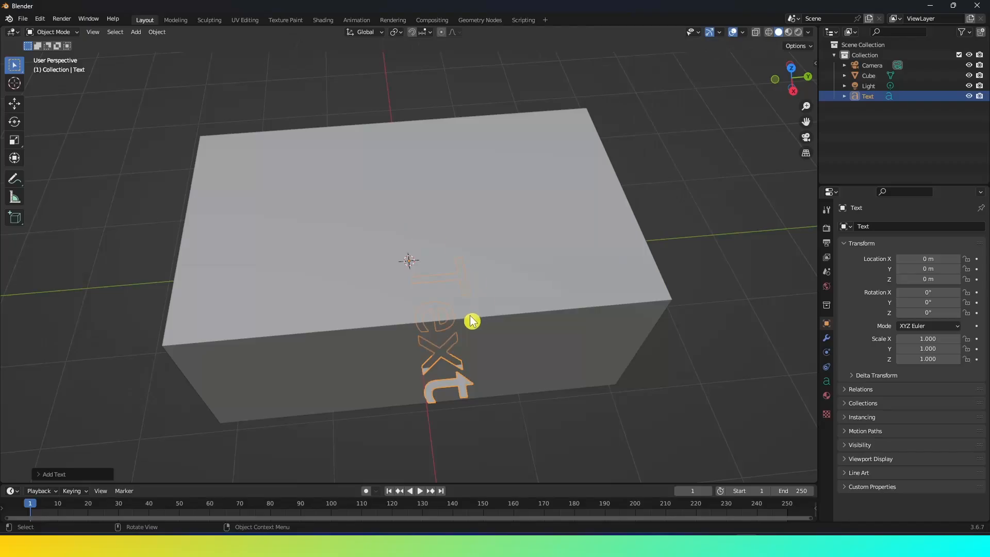
key(KP_1)
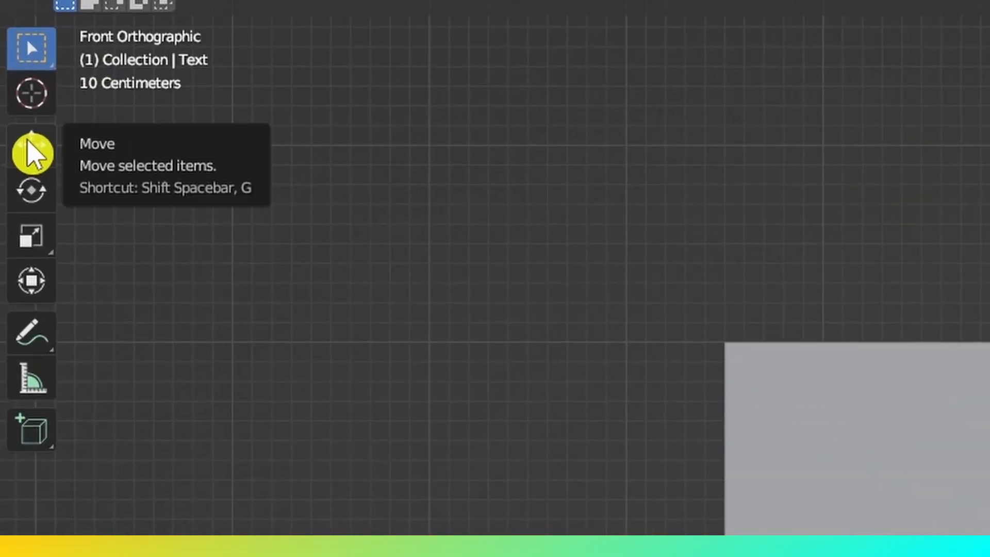
click(21, 124)
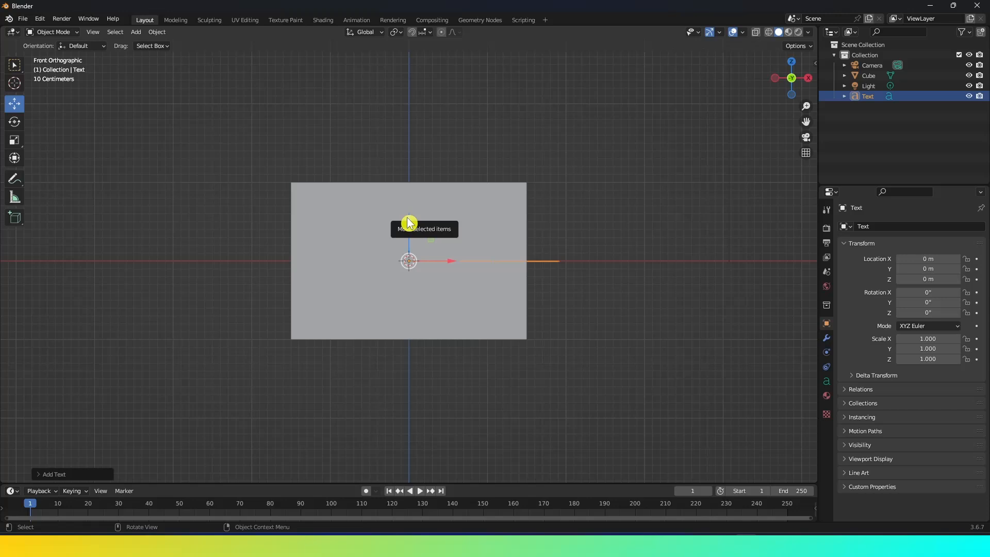
drag(409, 223, 413, 137)
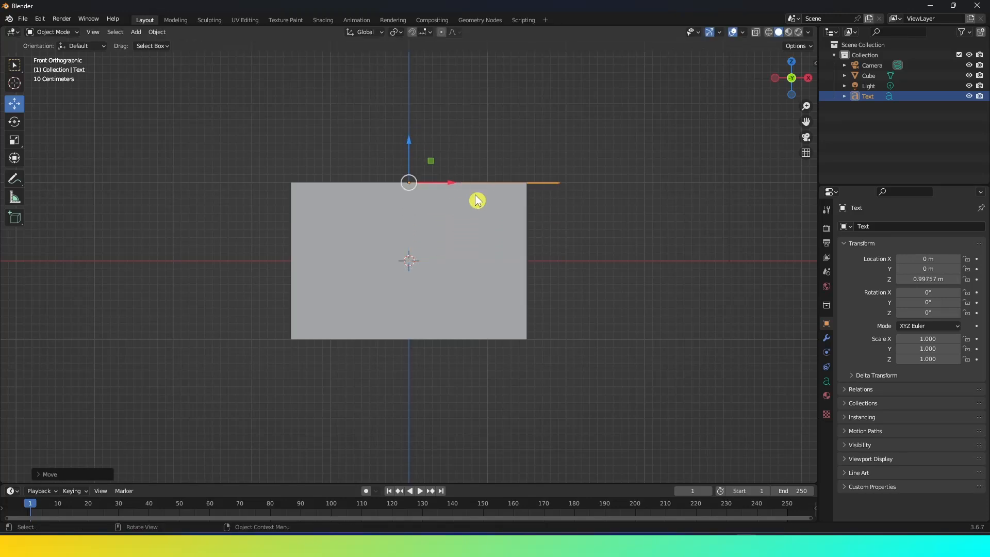
Rotate the text object 90° about the Z axis.
key(KP_7)
scroll(485, 265, down, 3)
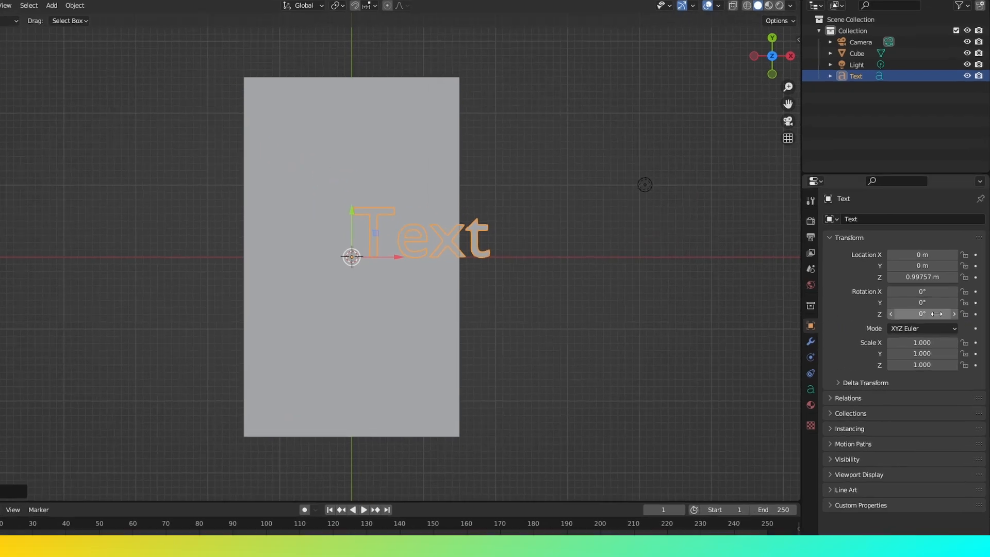
click(937, 313)
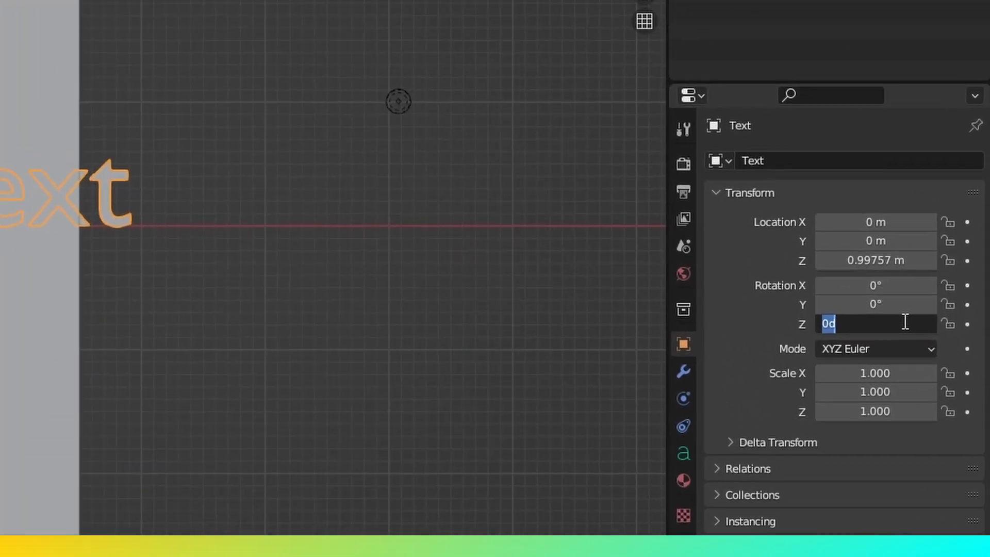
text(9)
key(Return)
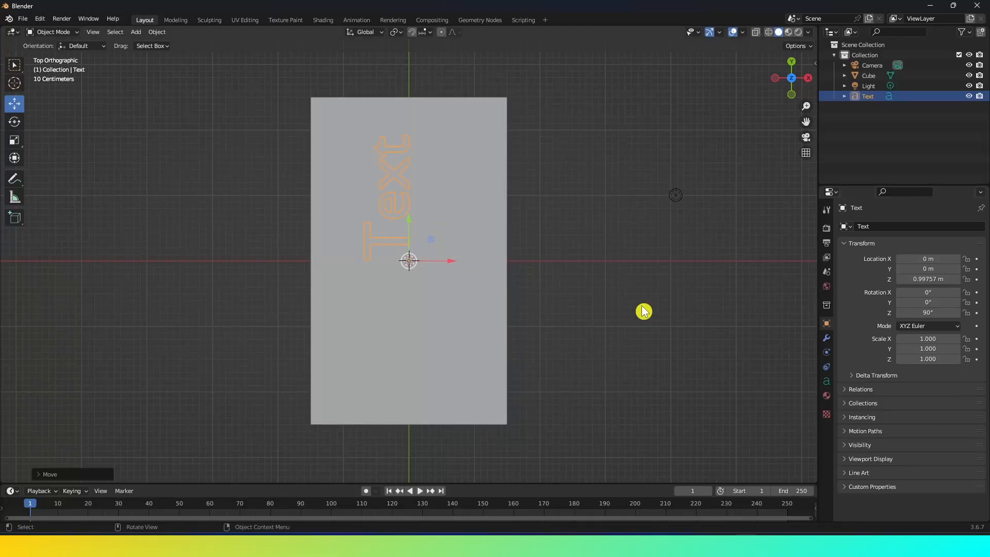
Set the text's paragraph alignment to Center horizontally and Middle vertically.
scroll(557, 310, up, 1)
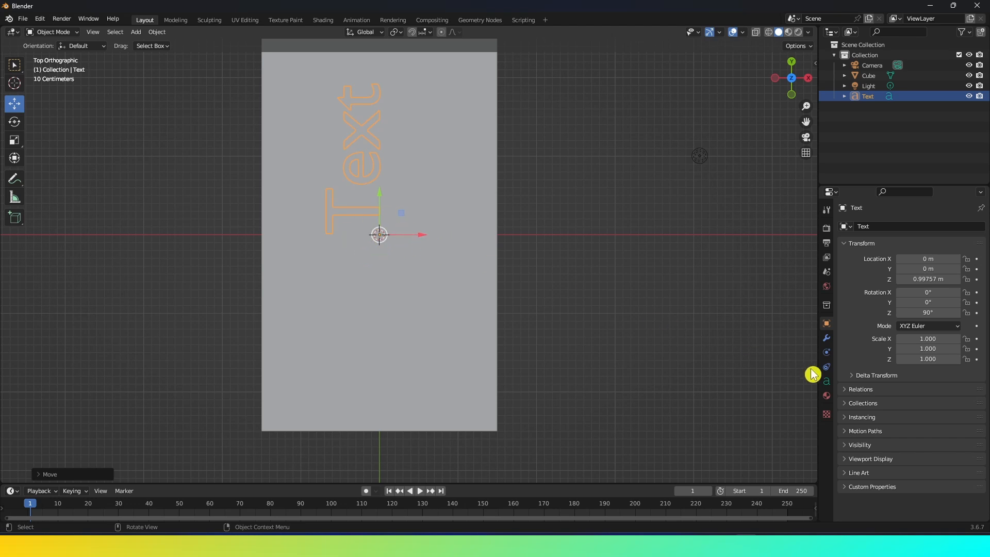
click(826, 383)
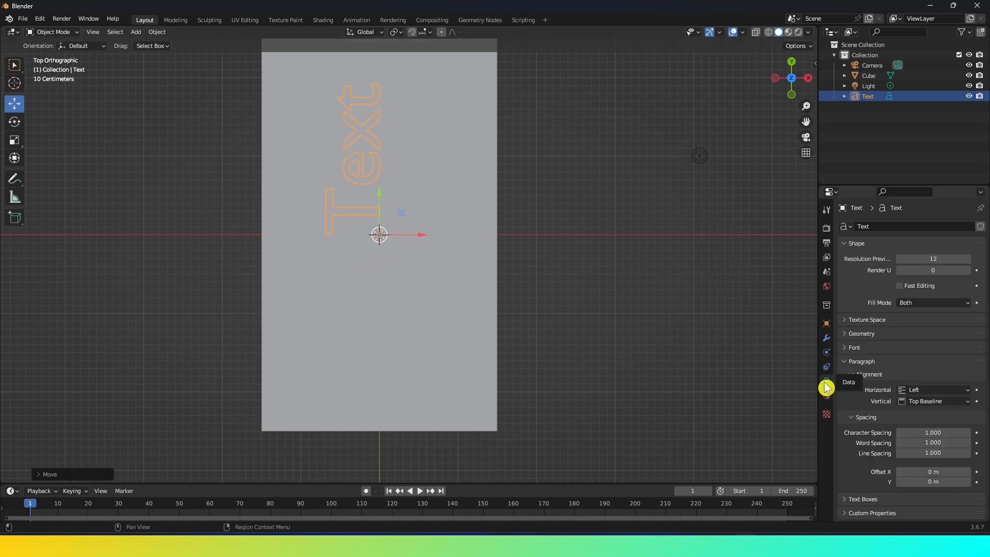
click(920, 392)
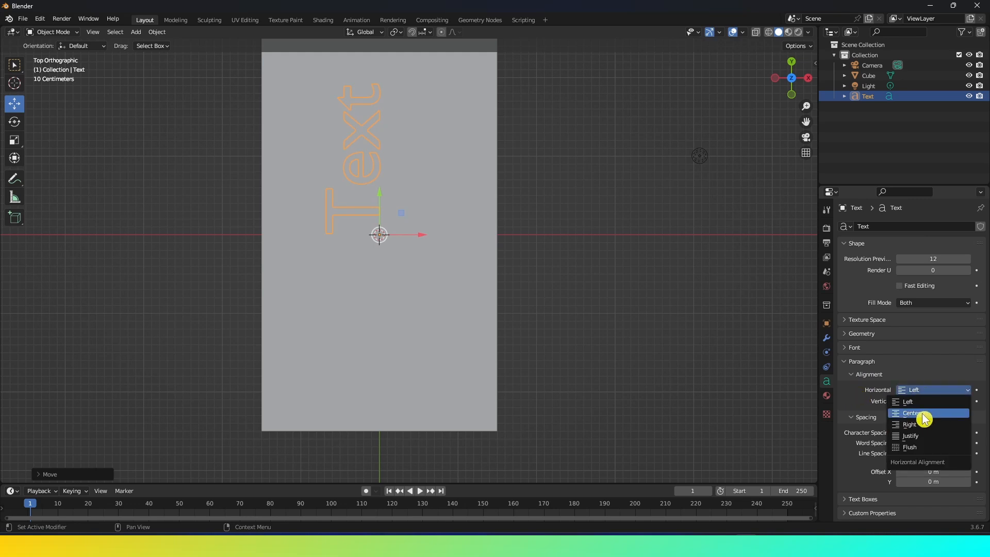
click(923, 419)
click(923, 401)
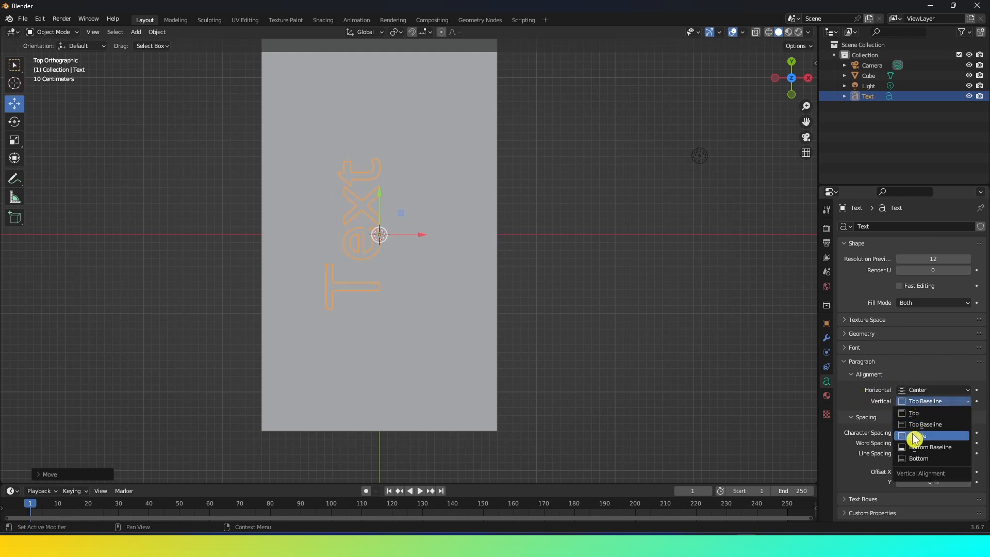
click(915, 437)
middle_drag(555, 338, 435, 241)
scroll(464, 245, down, 2)
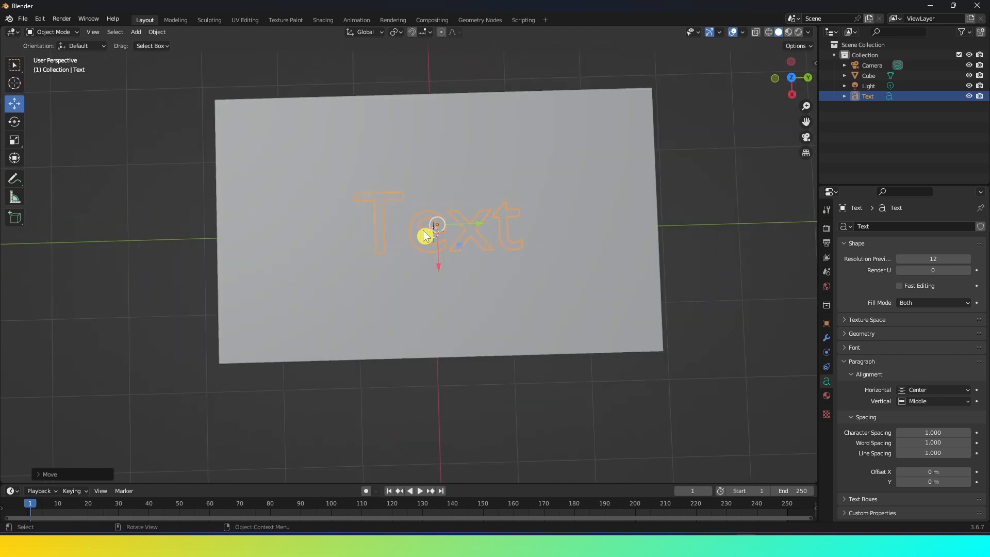
key(Tab)
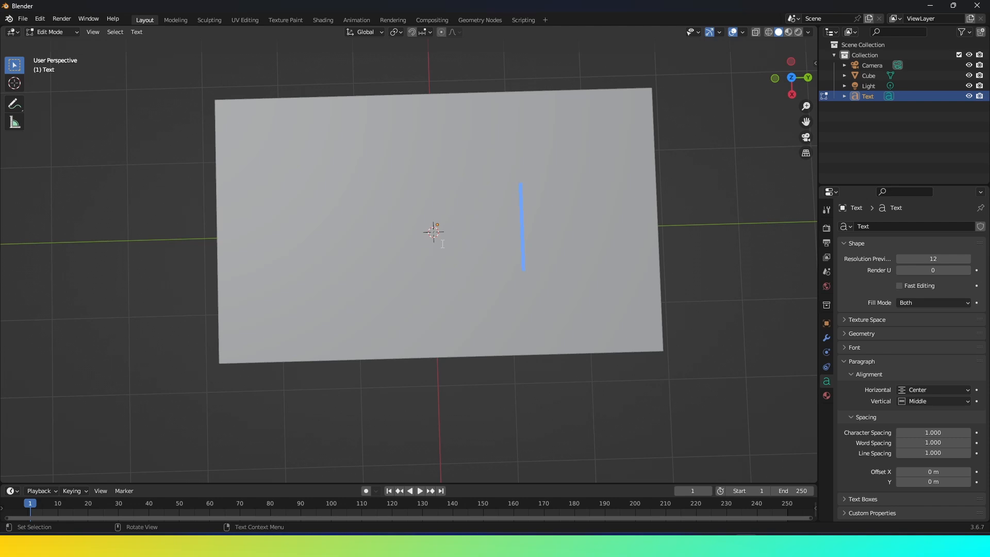
key(Tab)
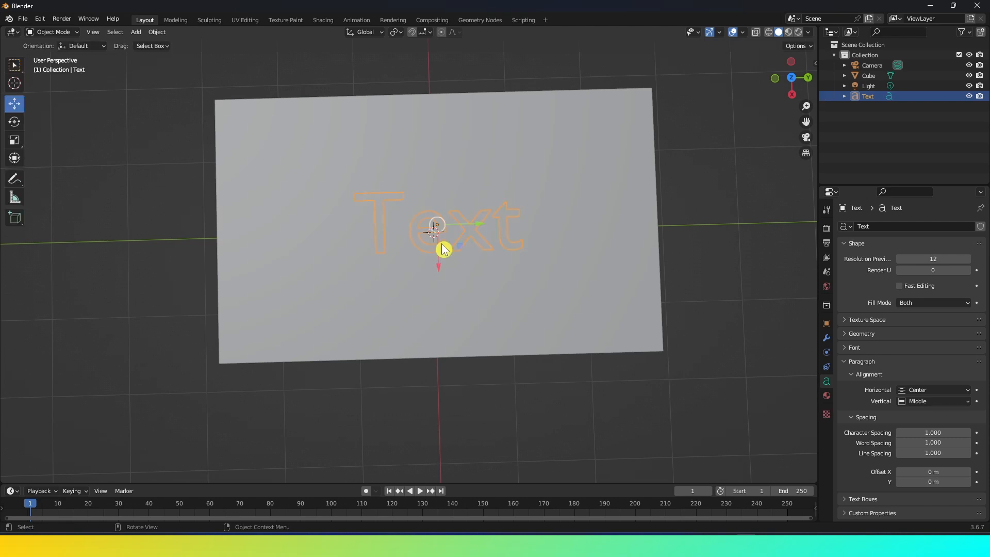
Nudge the text object slightly upward so it sits above the cube's top face.
key(KP_1)
drag(381, 159, 378, 152)
middle_drag(415, 245, 437, 261)
scroll(437, 260, up, 1)
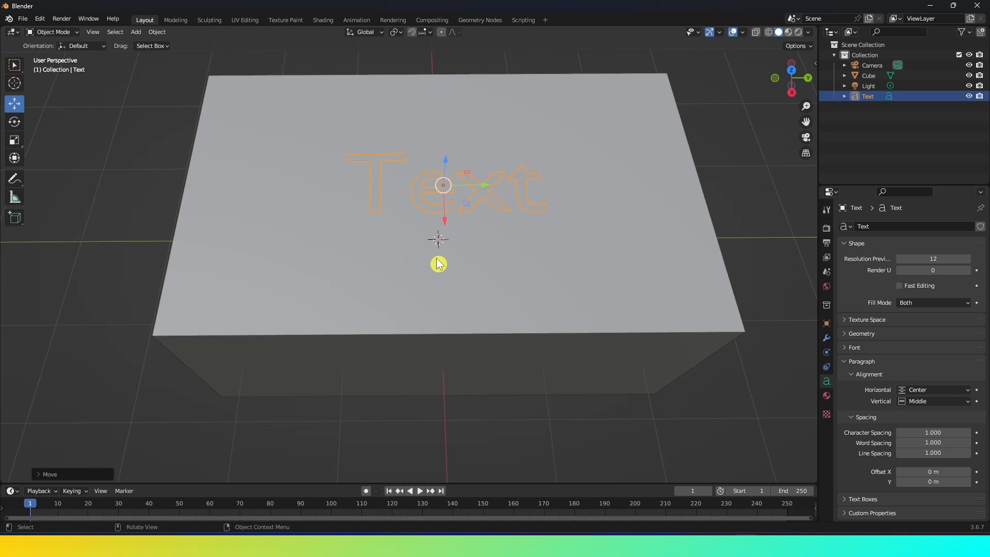
scroll(437, 260, down, 1)
Replace the default text content with a person's first name.
key(Tab)
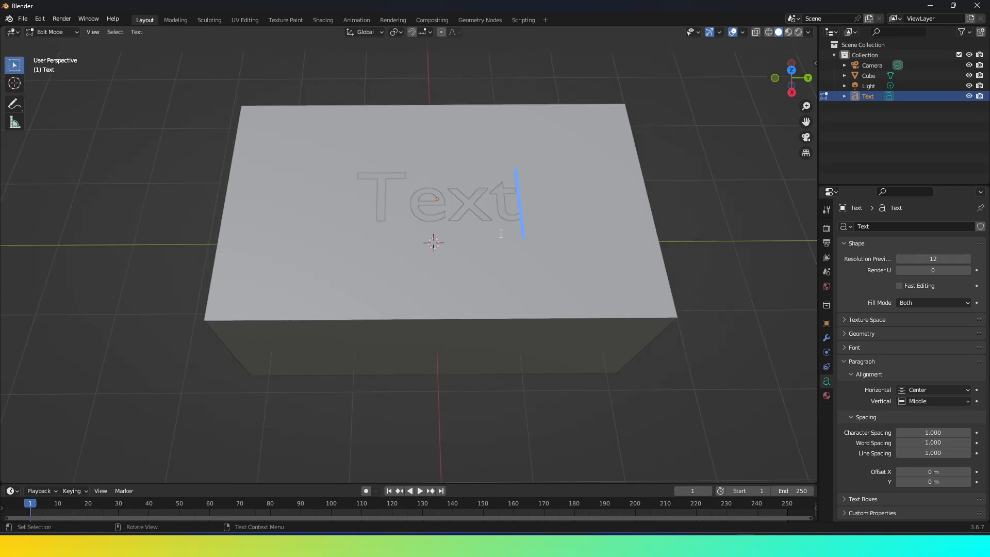
key(BackSpace)
key(BackSpace)
key(BackSpace)
key(BackSpace)
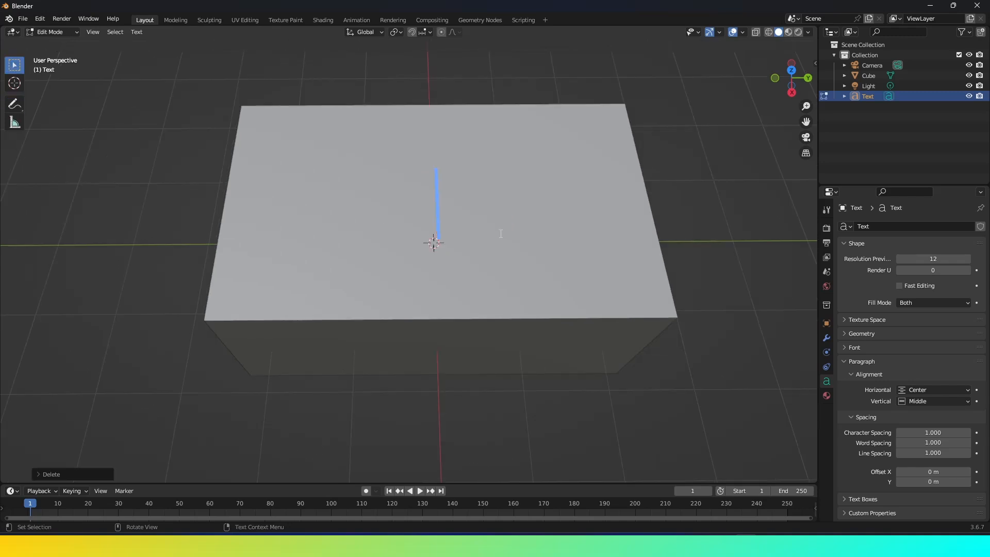
text(Akram)
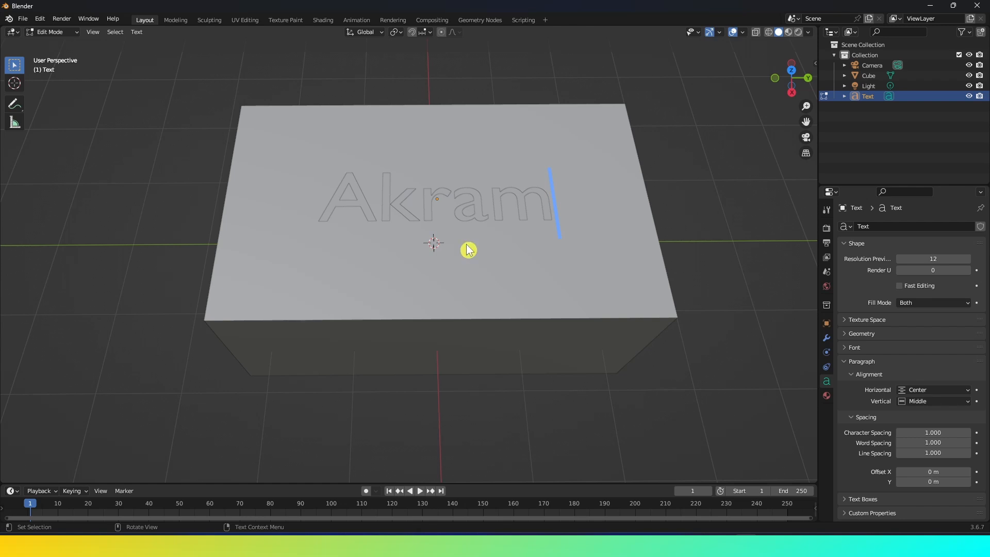
Convert the text object to a mesh.
key(Tab)
shift+middle_drag(453, 229, 461, 269)
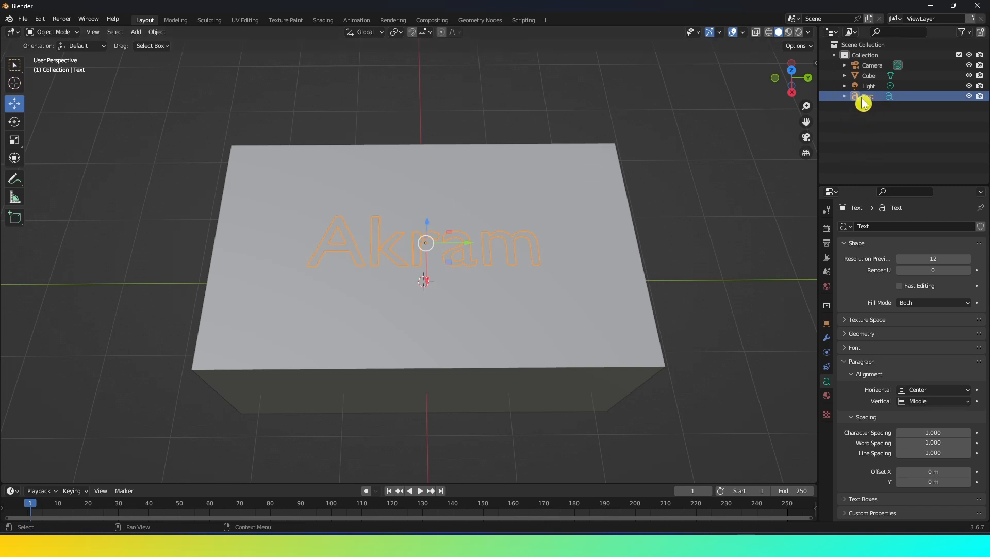
click(161, 33)
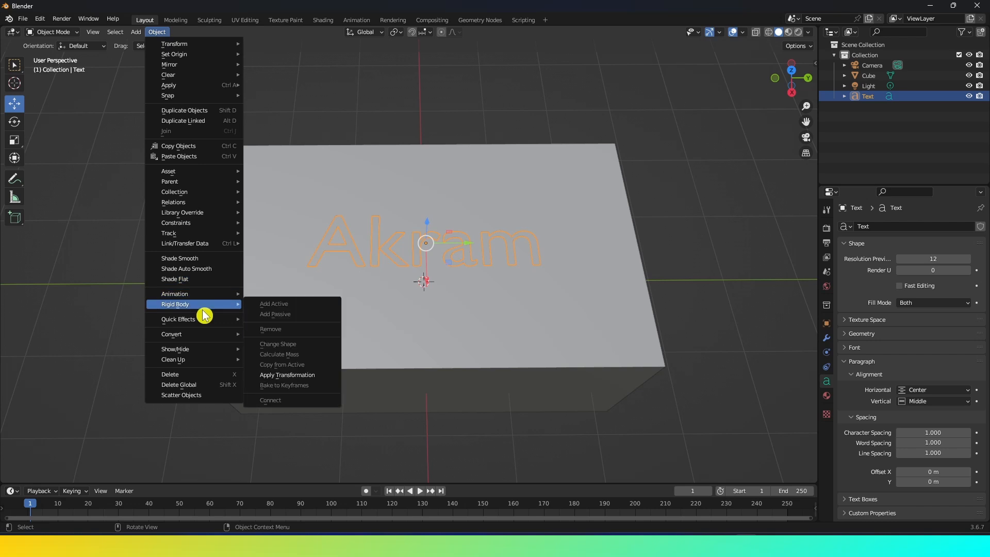
mouse_move(199, 337)
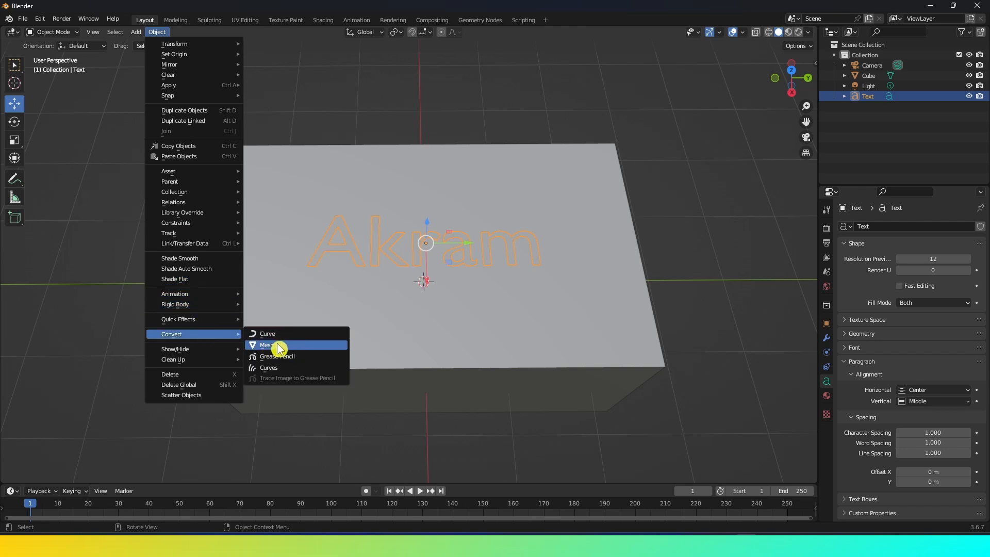
click(256, 345)
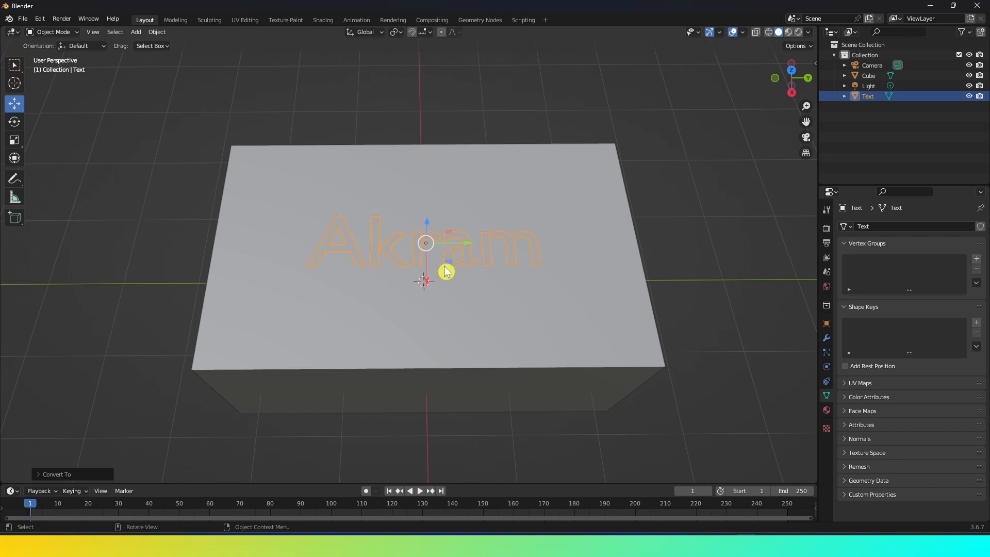
In wireframe shading, add a Decimate modifier in Planar mode to the text mesh and apply it.
click(768, 32)
middle_drag(510, 258, 509, 270)
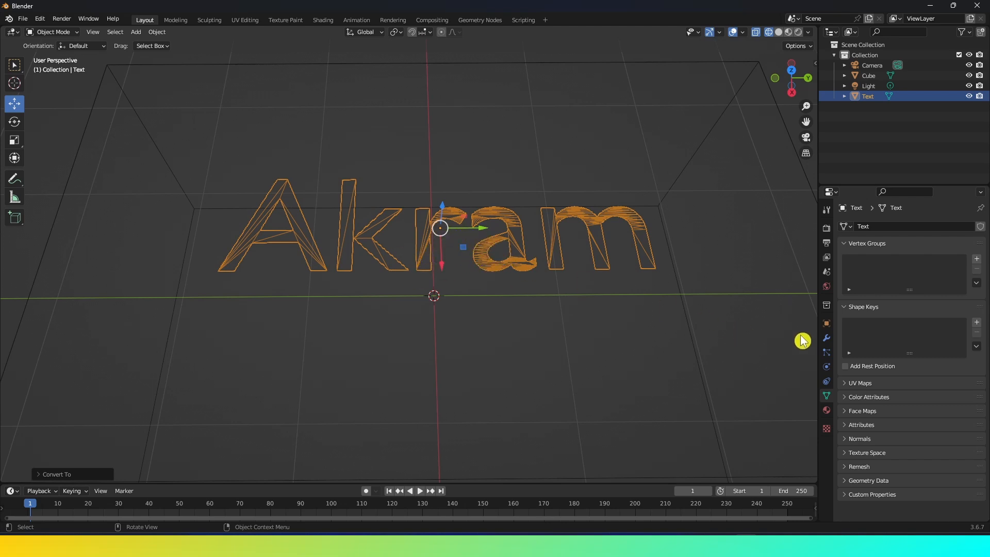
click(827, 337)
click(869, 230)
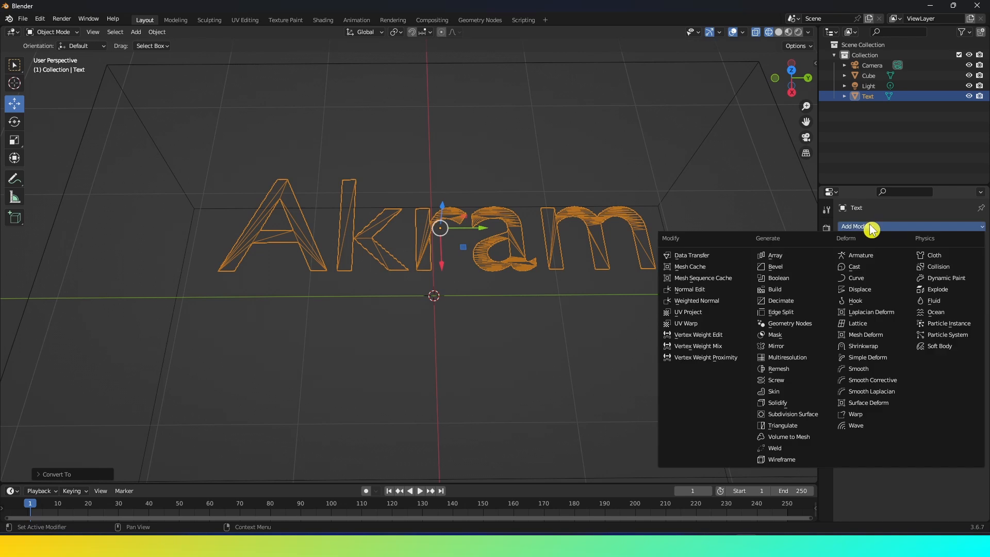
click(785, 303)
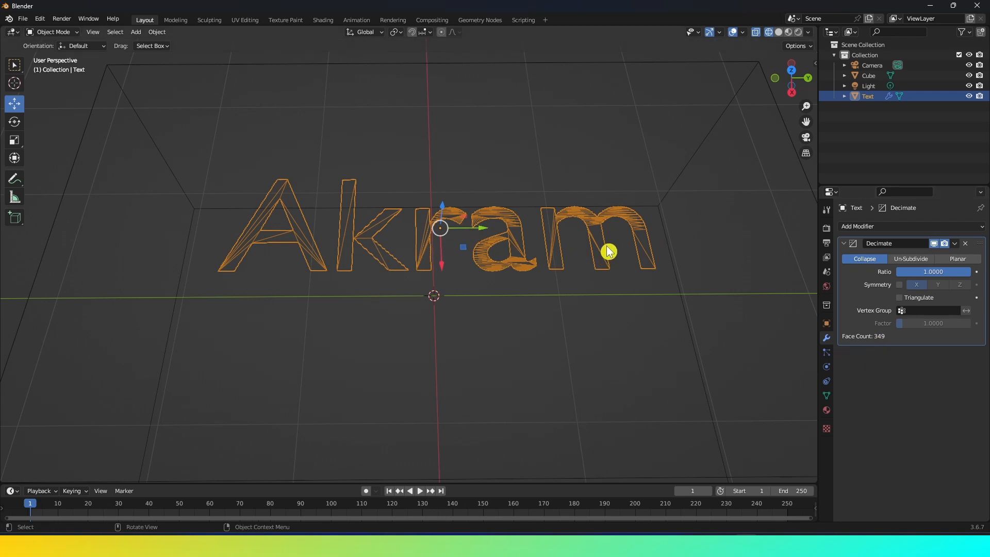
click(962, 263)
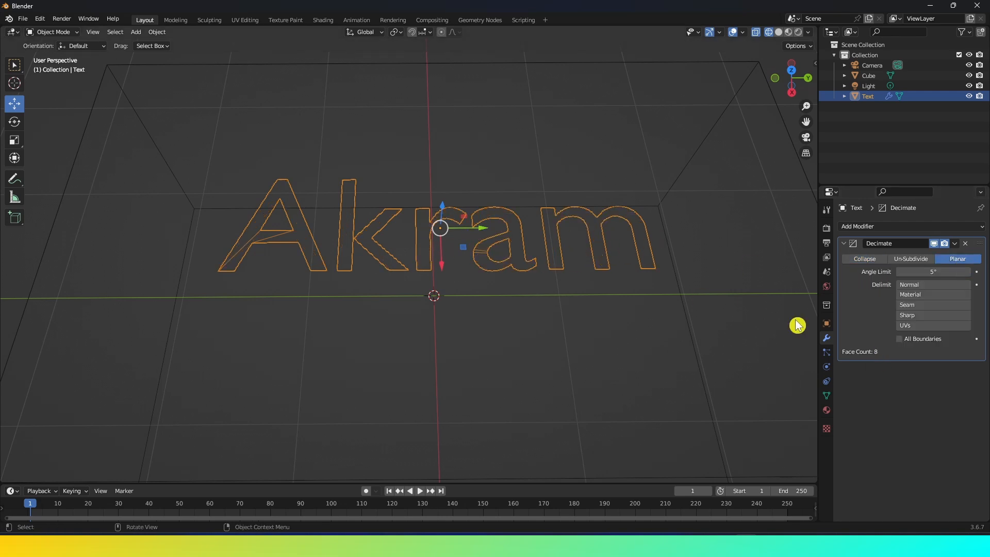
click(957, 245)
click(931, 256)
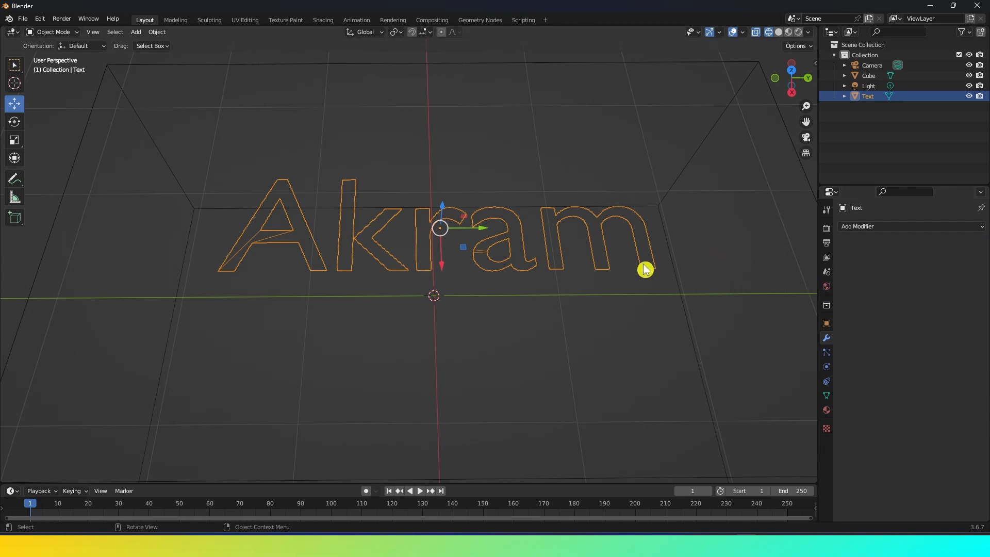
In Edit Mode, select all of the text's vertices and merge them by distance with a merge distance of 0.01 m.
key(Tab)
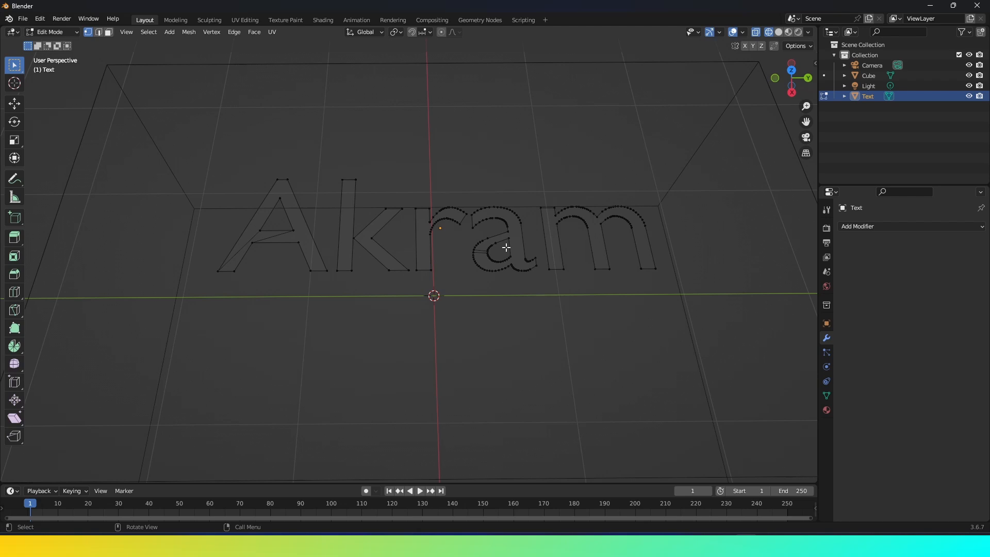
key(a)
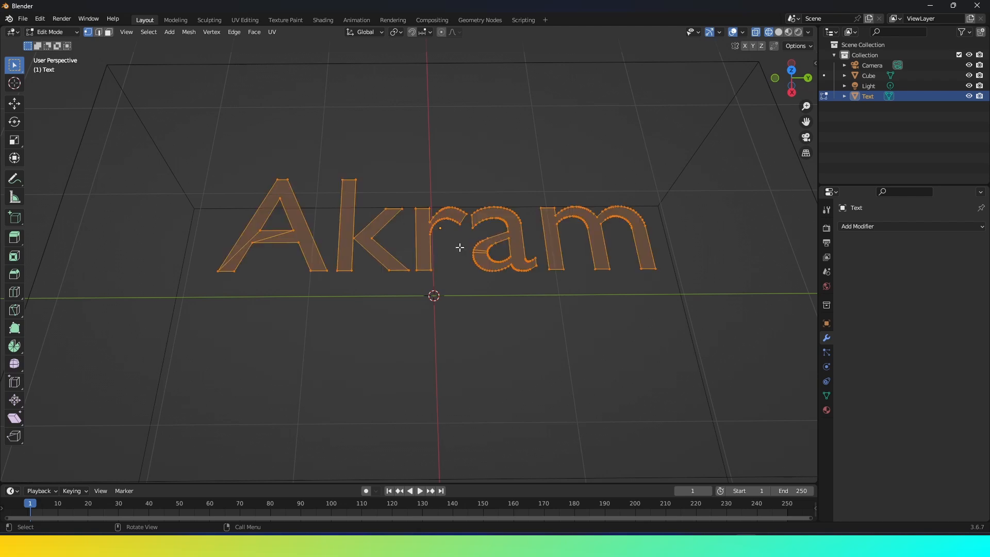
key(m)
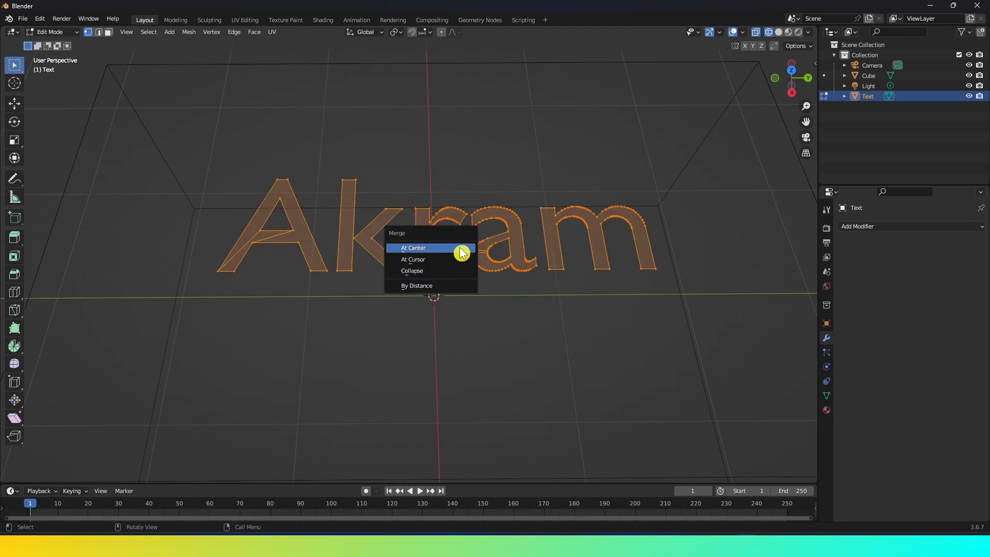
click(426, 286)
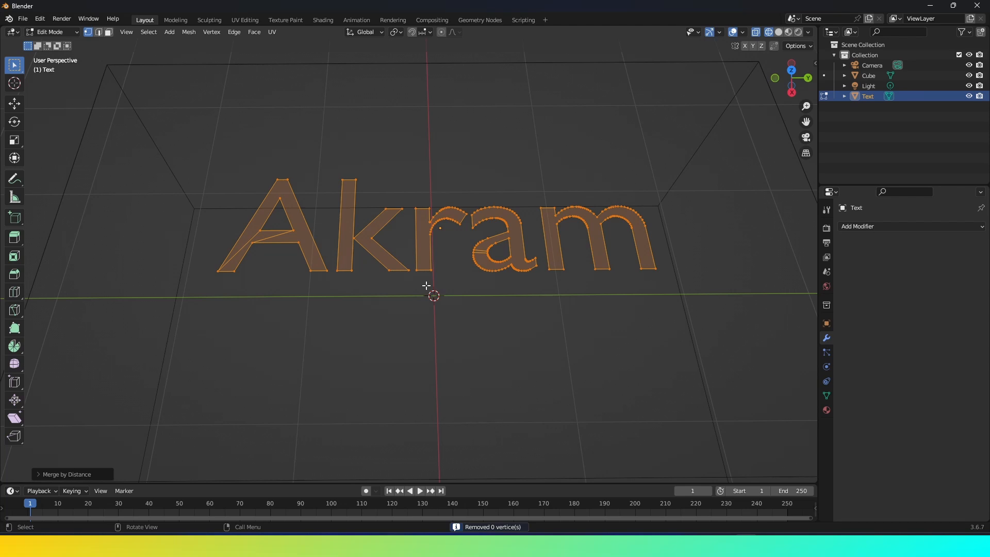
click(38, 476)
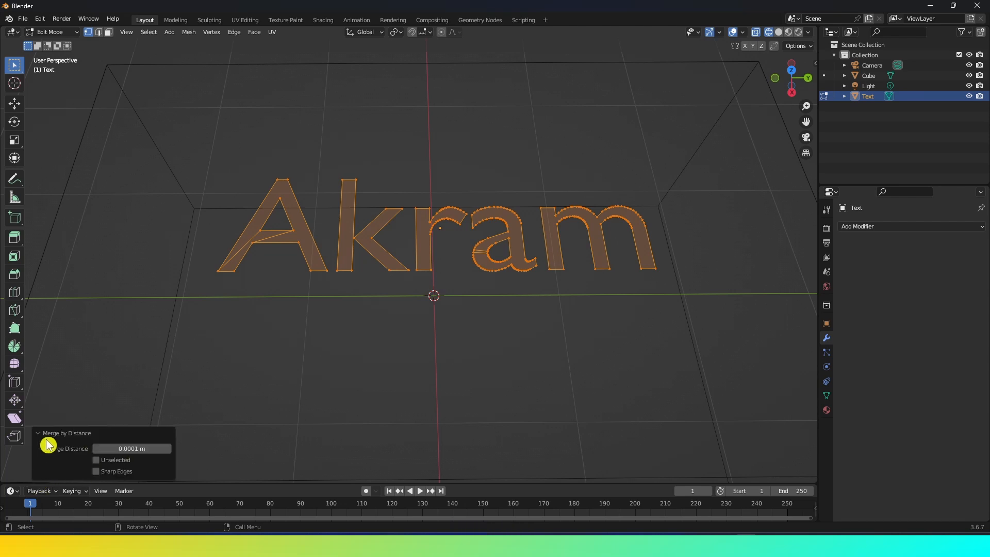
click(131, 449)
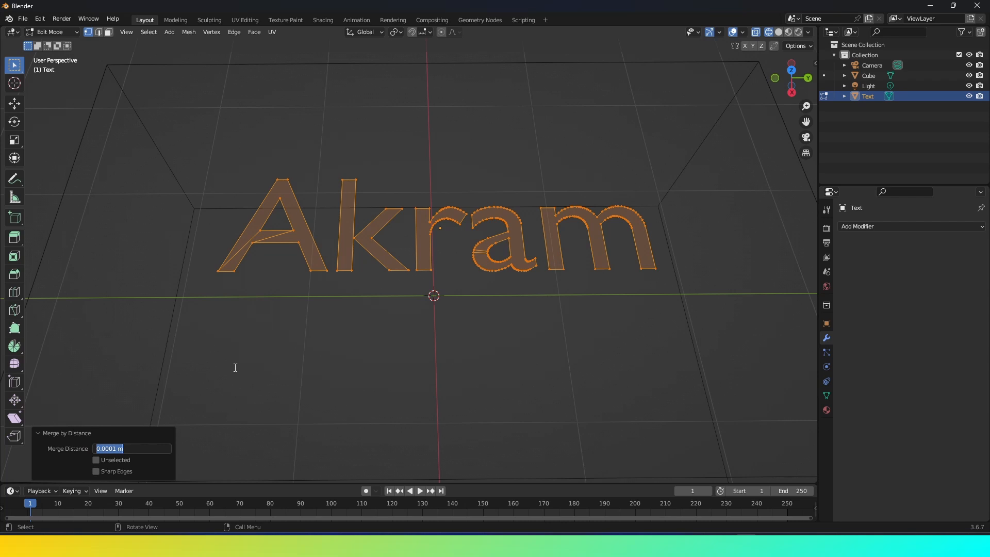
key(Return)
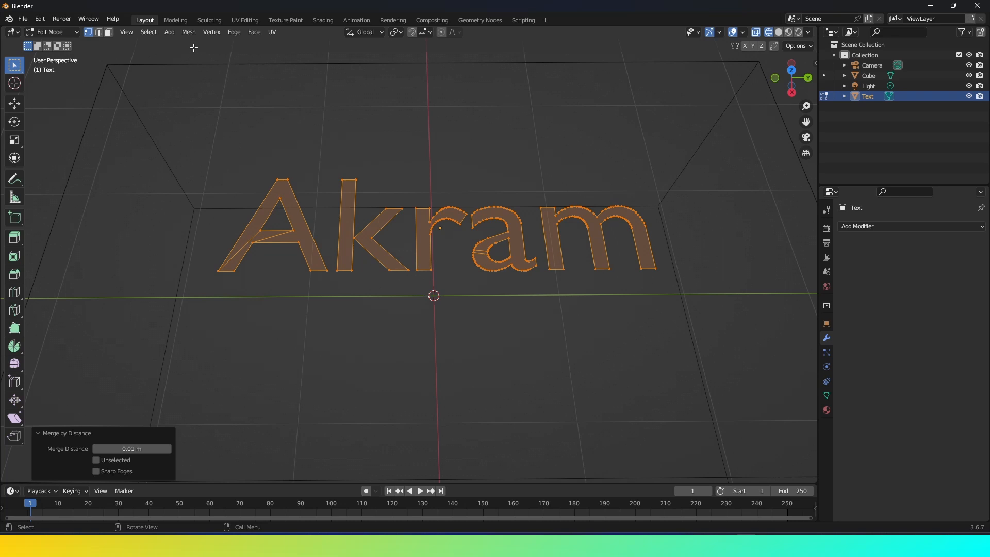
Apply Limited Dissolve to the text mesh with a max angle of 10°.
click(189, 32)
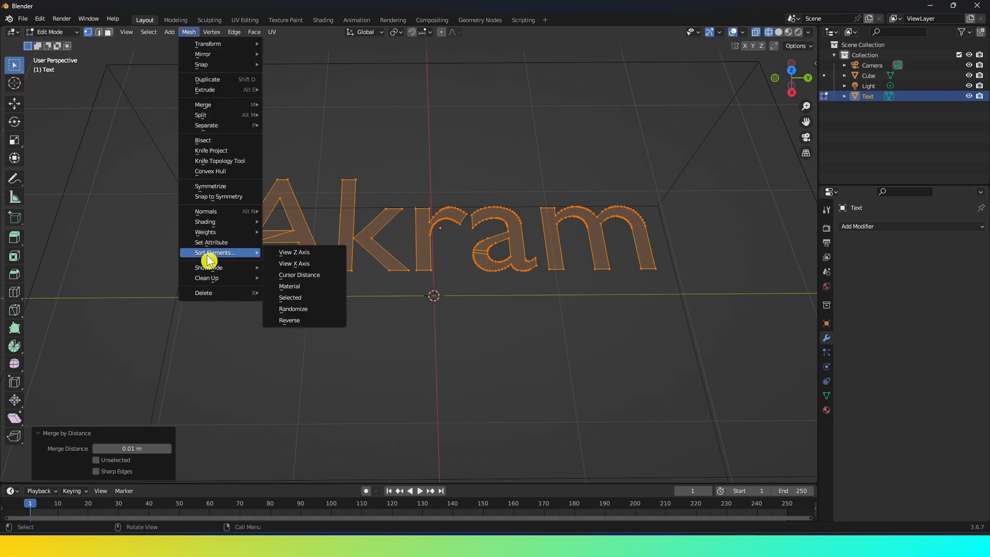
mouse_move(225, 301)
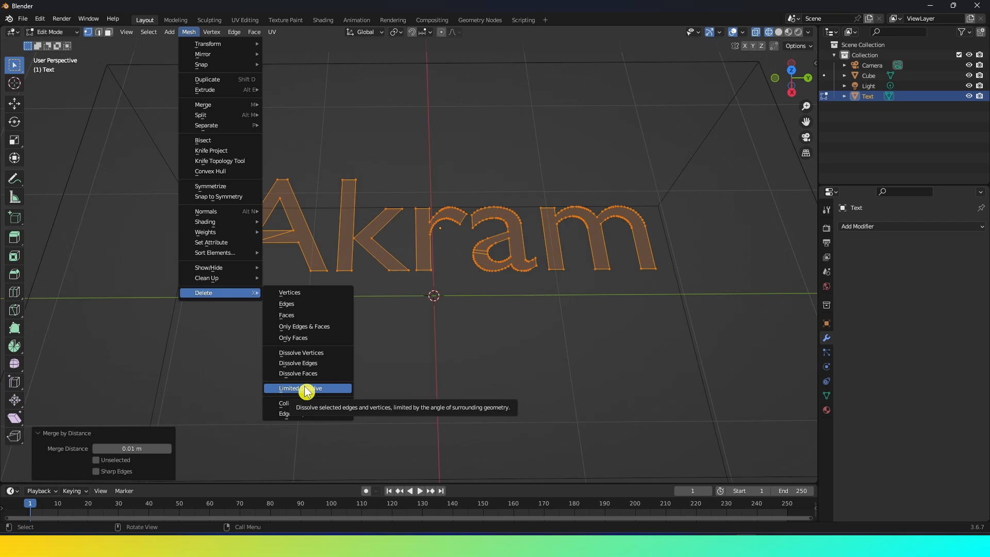
click(307, 391)
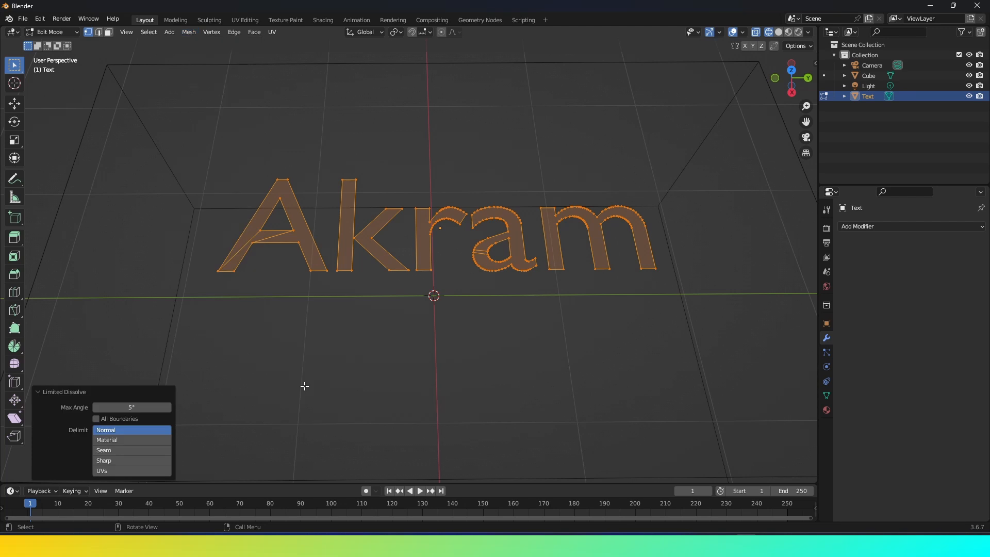
click(128, 407)
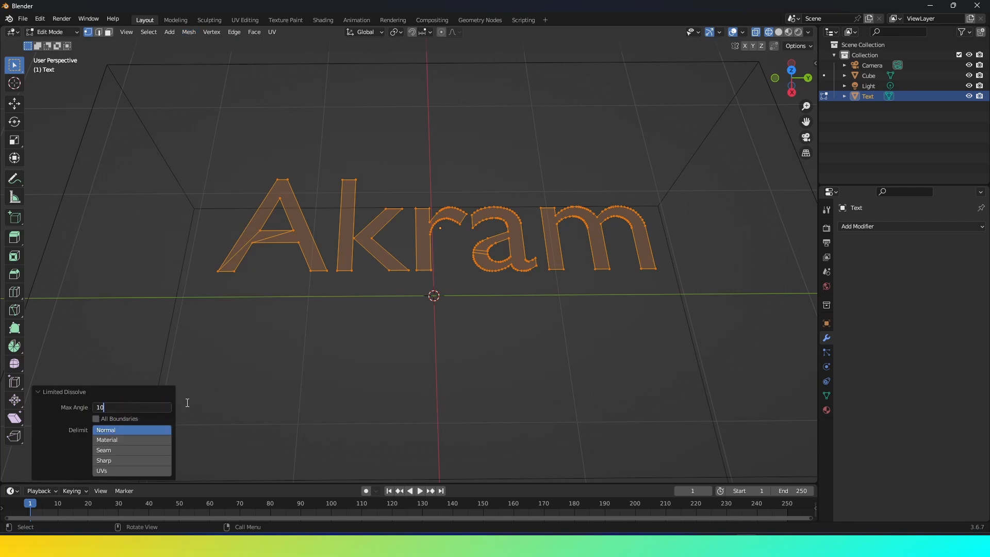
key(Return)
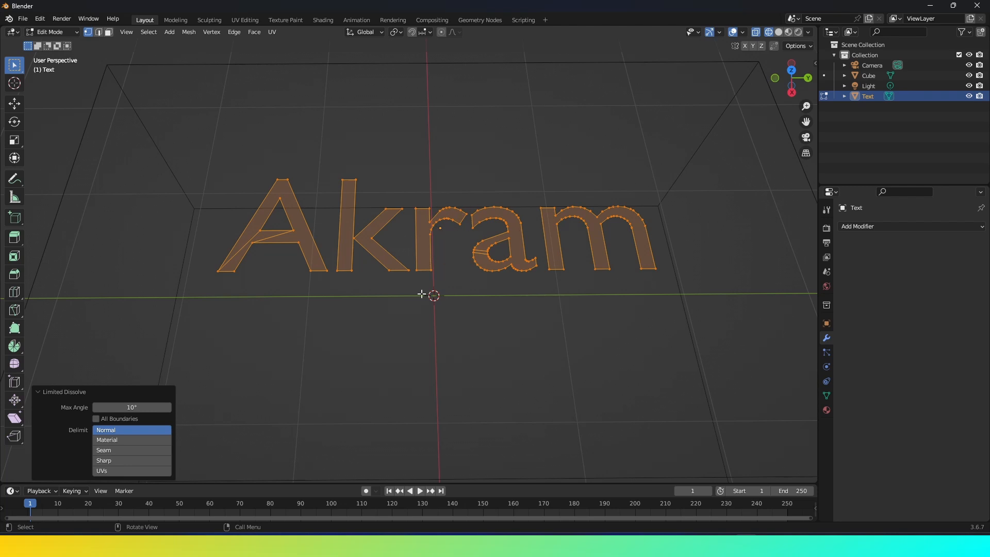
Back in Object Mode with solid shading, add a Solidify modifier to the text with a thickness of 0.2 m.
key(Tab)
click(436, 261)
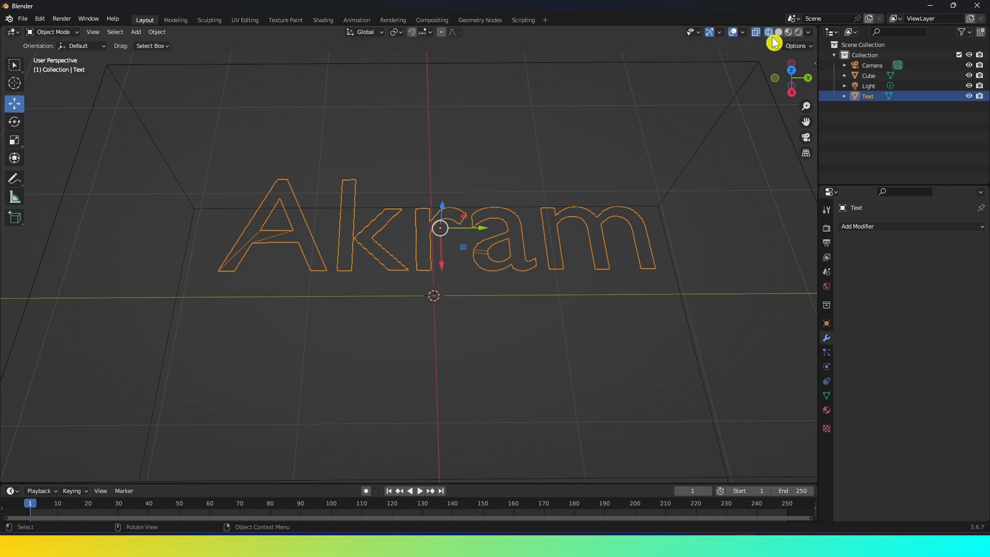
click(778, 32)
mouse_move(695, 136)
middle_down()
mouse_move(460, 250)
mouse_move(451, 230)
middle_up()
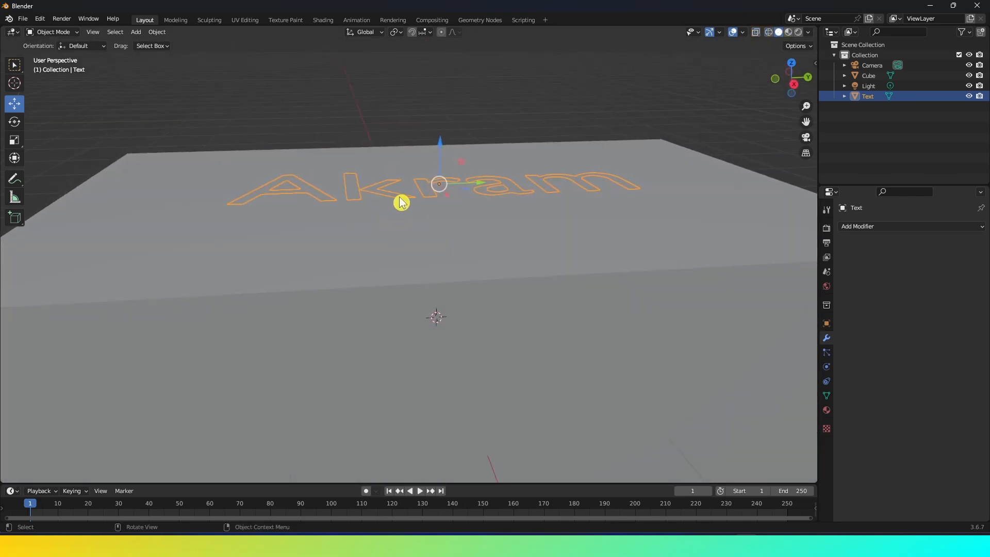
click(876, 228)
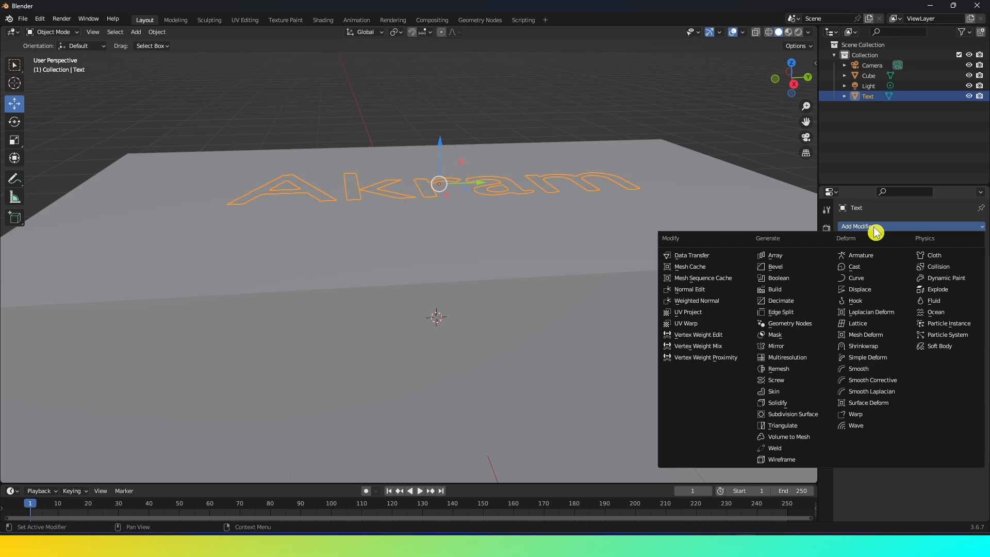
click(785, 403)
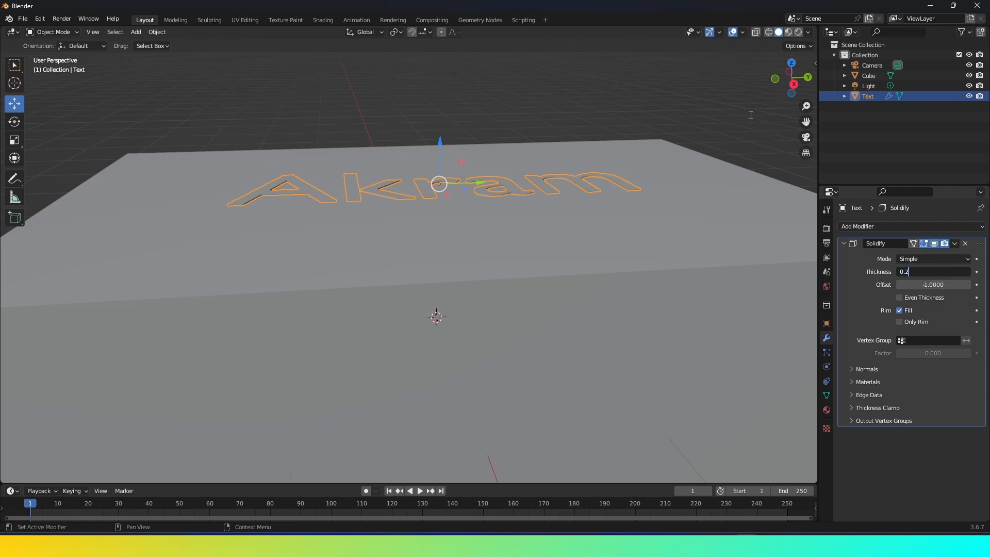
key(Return)
Raise the text about 0.06 m along Z, then shade it smooth with Auto Smooth enabled.
drag(439, 143, 442, 131)
scroll(519, 197, up, 5)
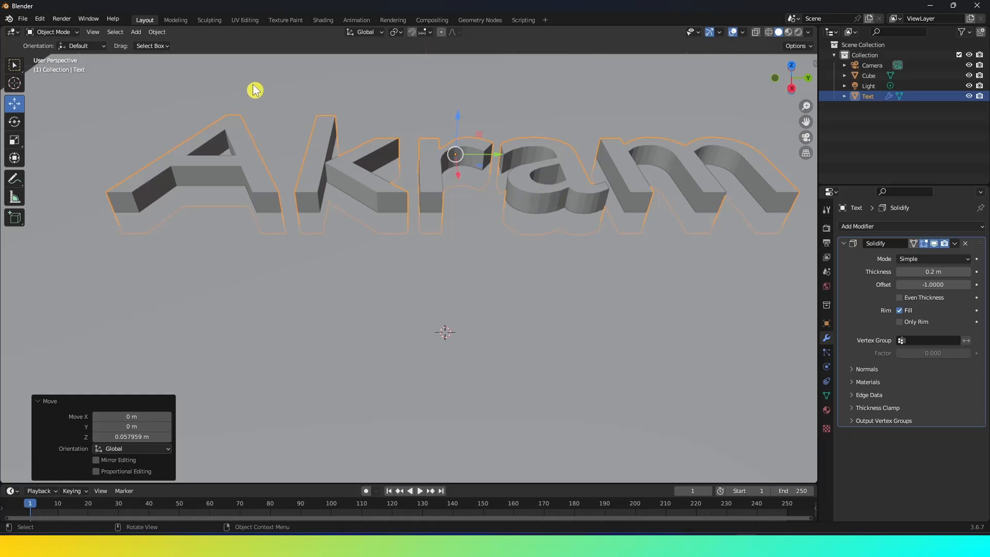
click(157, 32)
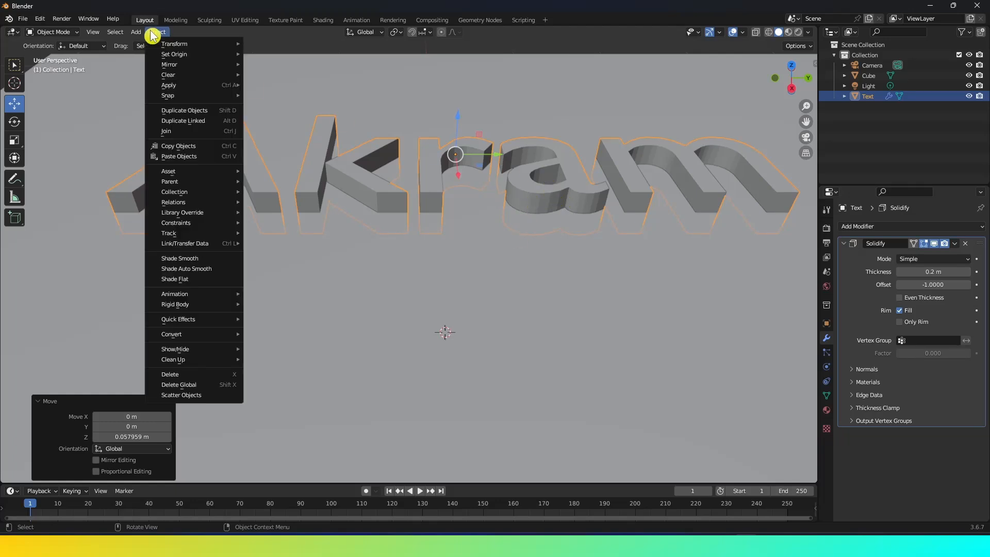
click(192, 260)
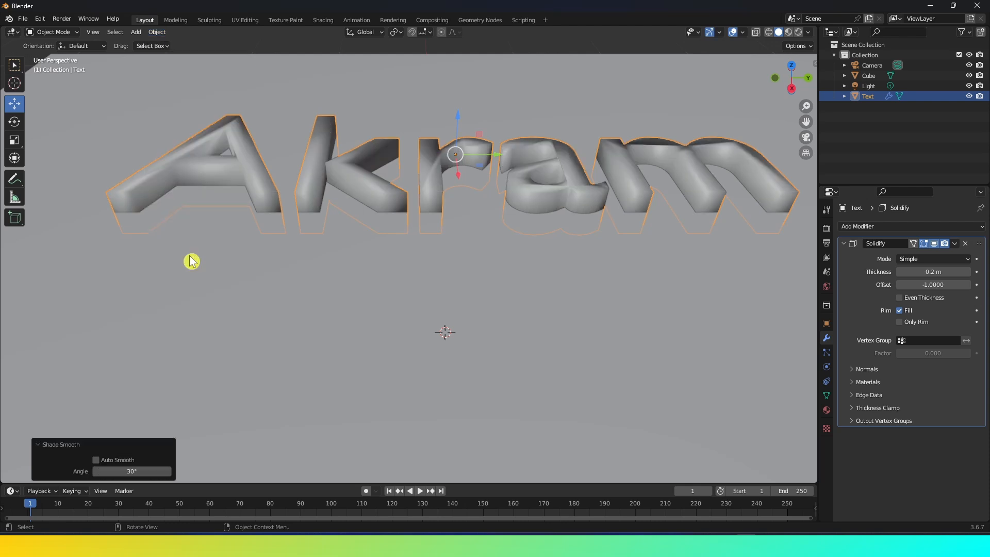
middle_drag(190, 262, 257, 218)
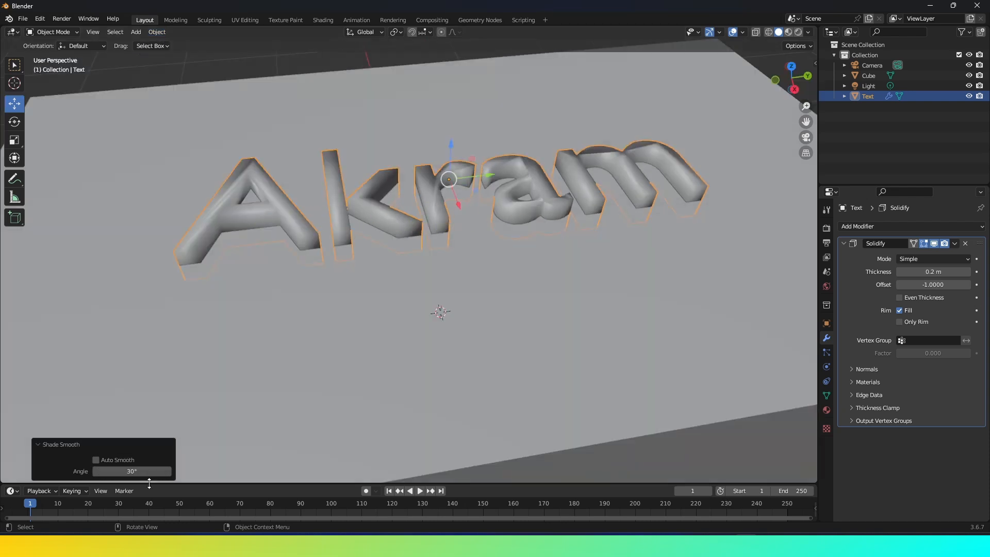
click(96, 460)
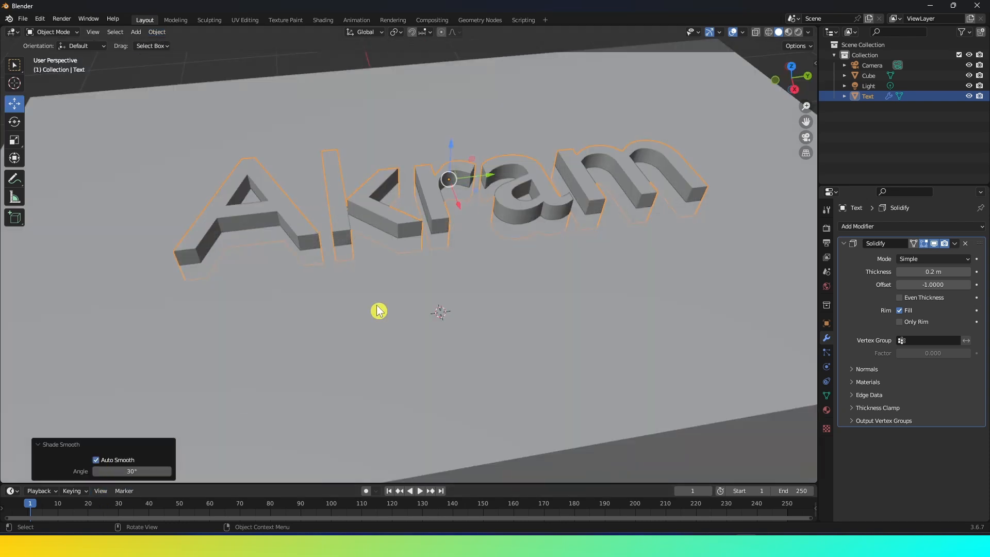
Select the cube and shade it smooth with Auto Smooth enabled.
scroll(412, 272, down, 2)
scroll(412, 272, up, 2)
click(379, 315)
scroll(397, 303, down, 4)
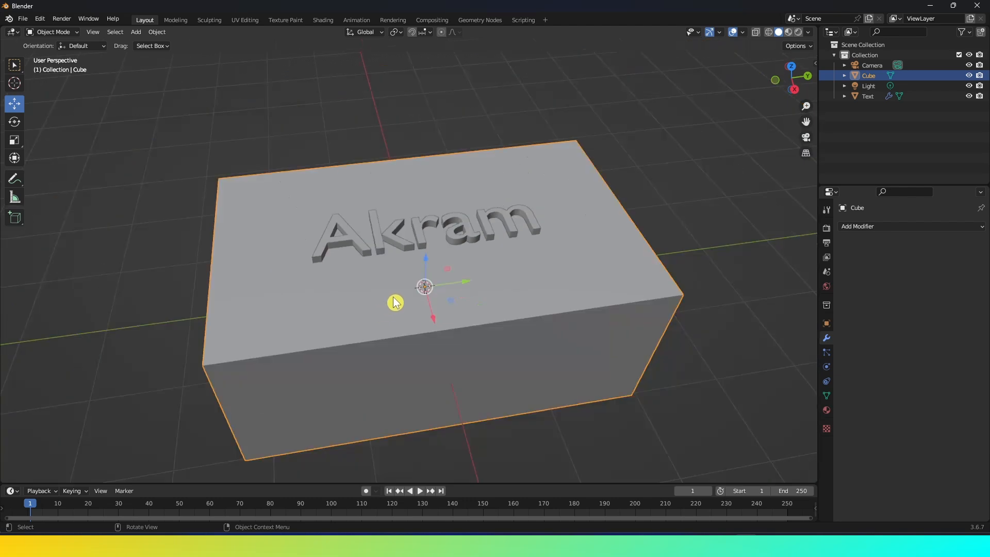
scroll(416, 314, up, 1)
right_click(368, 297)
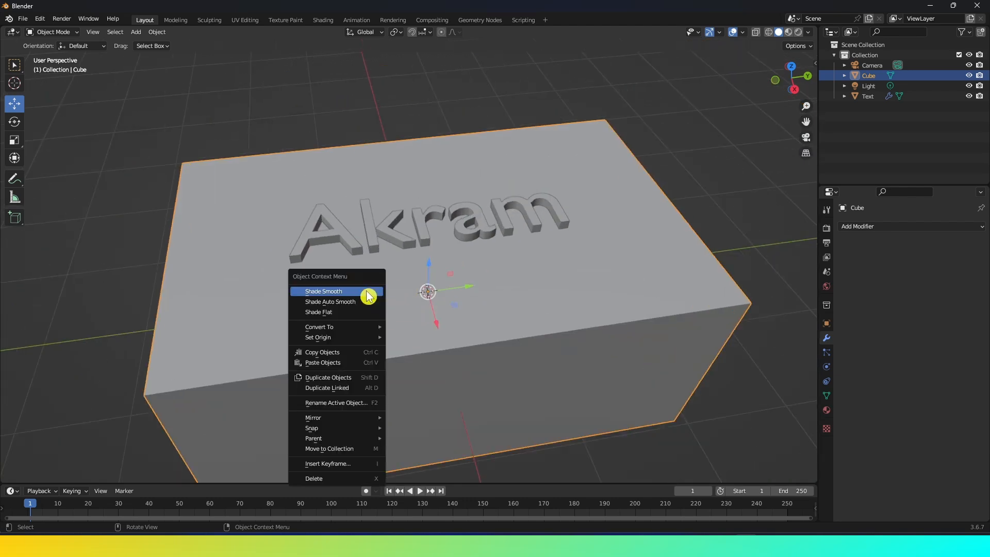
click(342, 292)
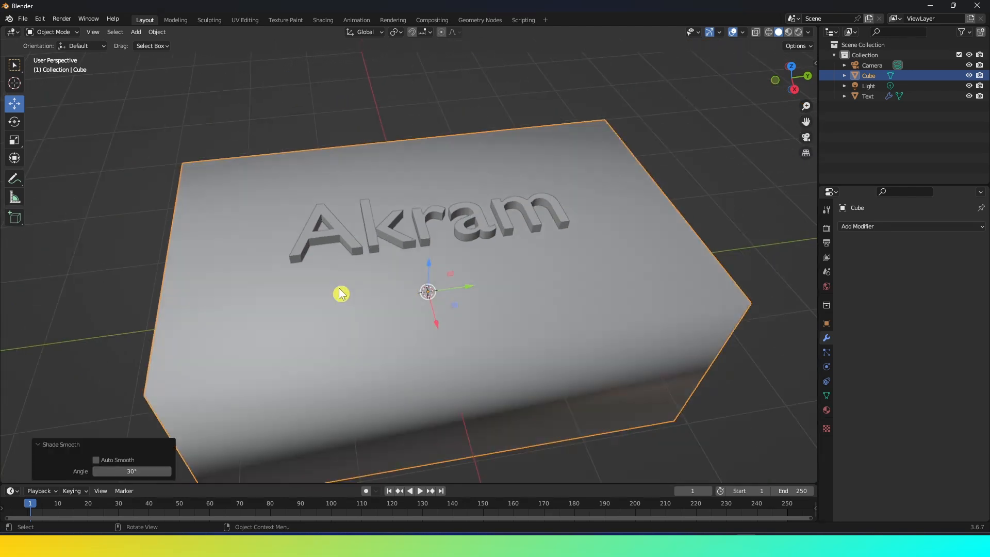
click(97, 461)
Add a Boolean modifier to the cube in Difference mode using the Text object as the operand.
scroll(384, 232, up, 1)
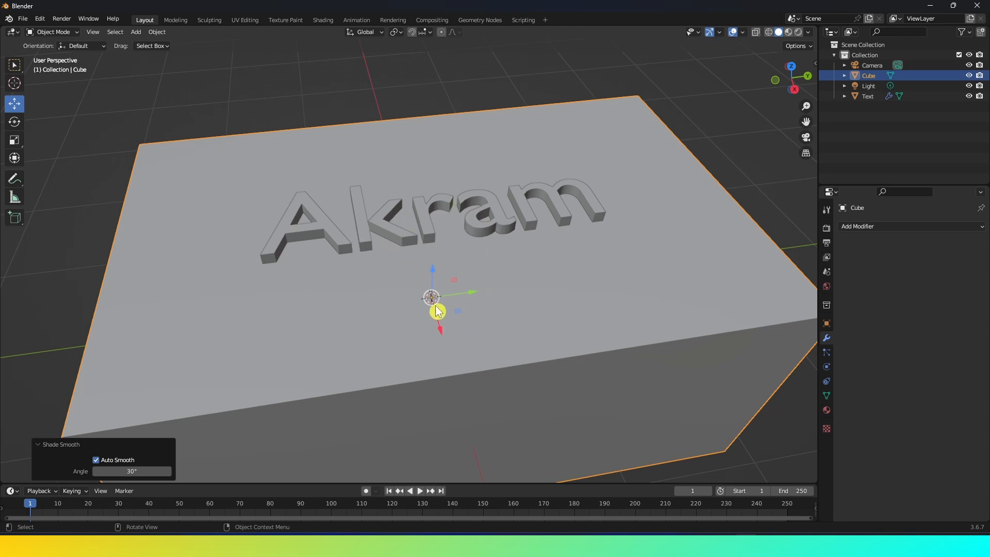
click(874, 228)
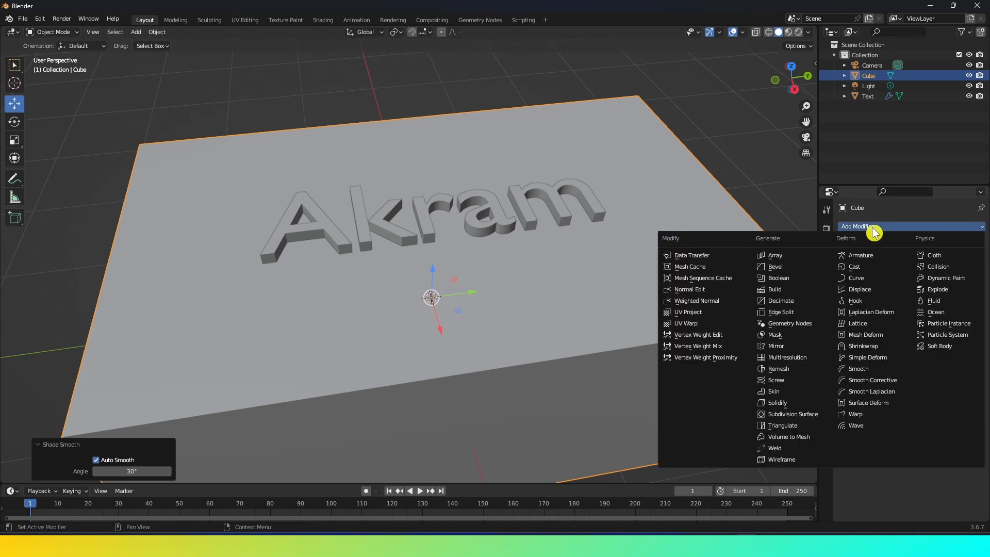
click(790, 284)
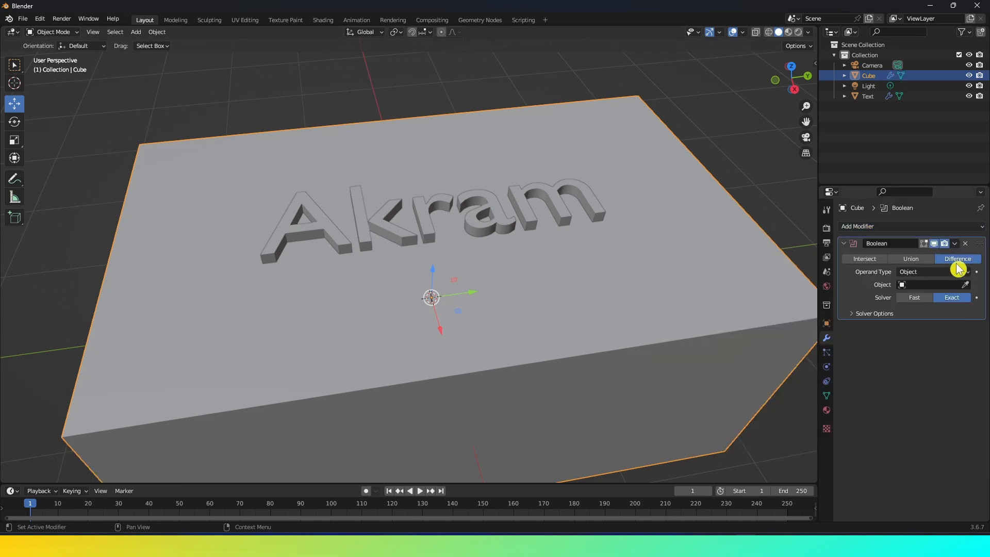
click(926, 285)
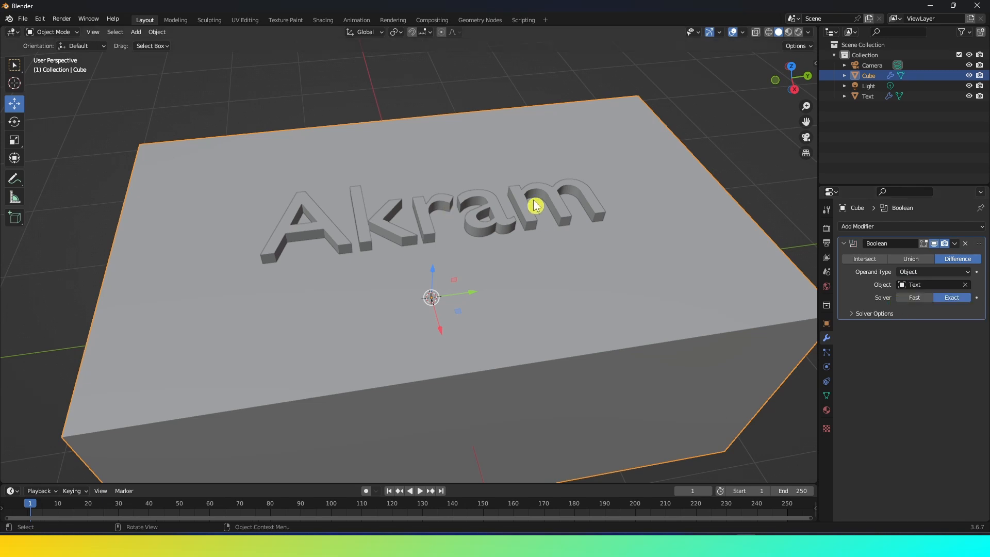
Hide the text object in the viewport to reveal the engraving in the cube.
click(969, 96)
middle_drag(638, 201, 638, 223)
scroll(638, 223, up, 1)
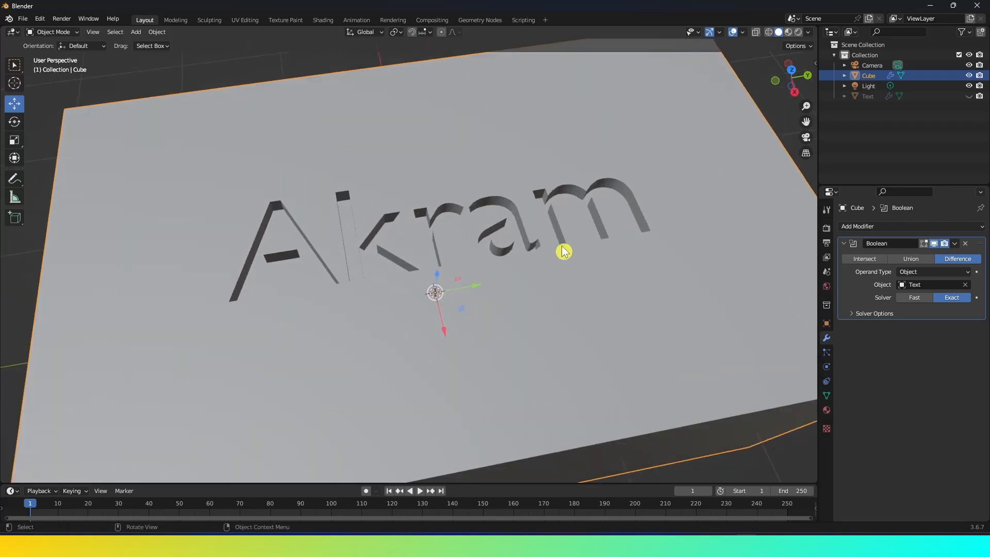
scroll(537, 308, down, 3)
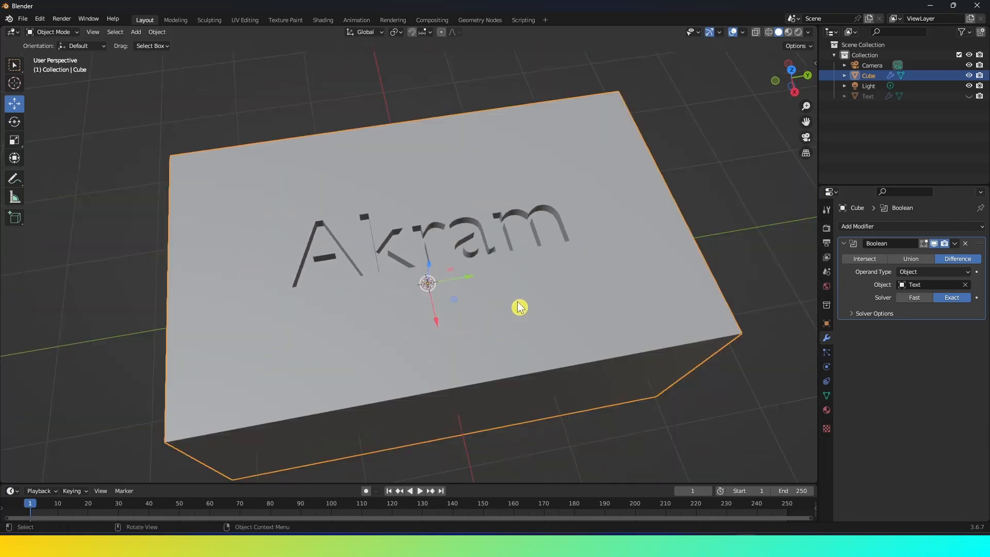
Add a Bevel modifier to the cube with an amount of 0.005 m and 5 segments.
click(876, 228)
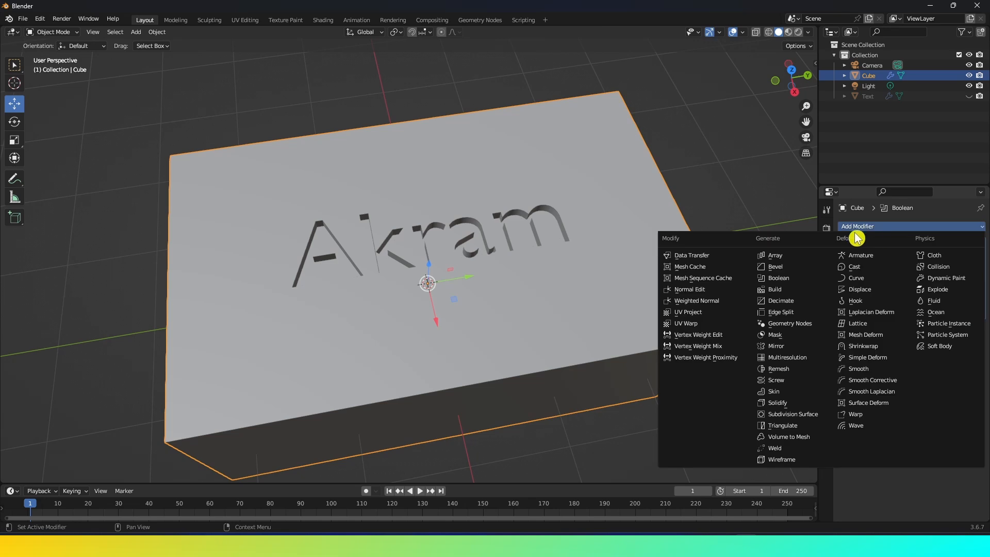
click(776, 268)
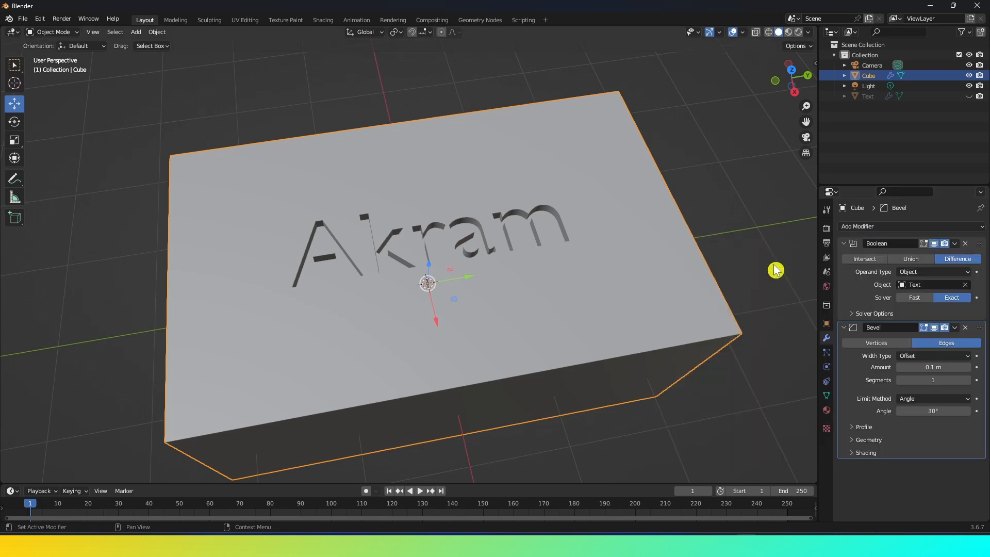
click(932, 370)
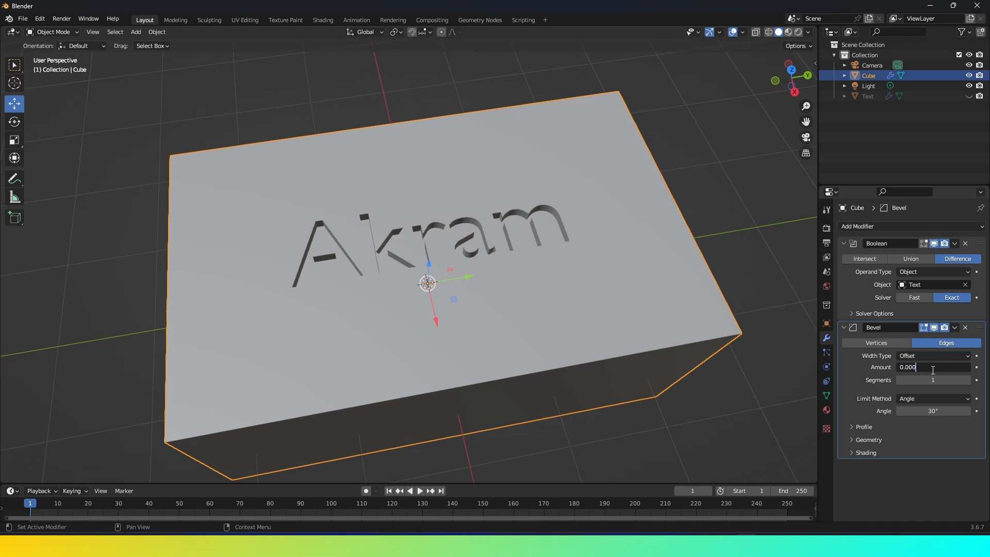
key(Return)
click(937, 380)
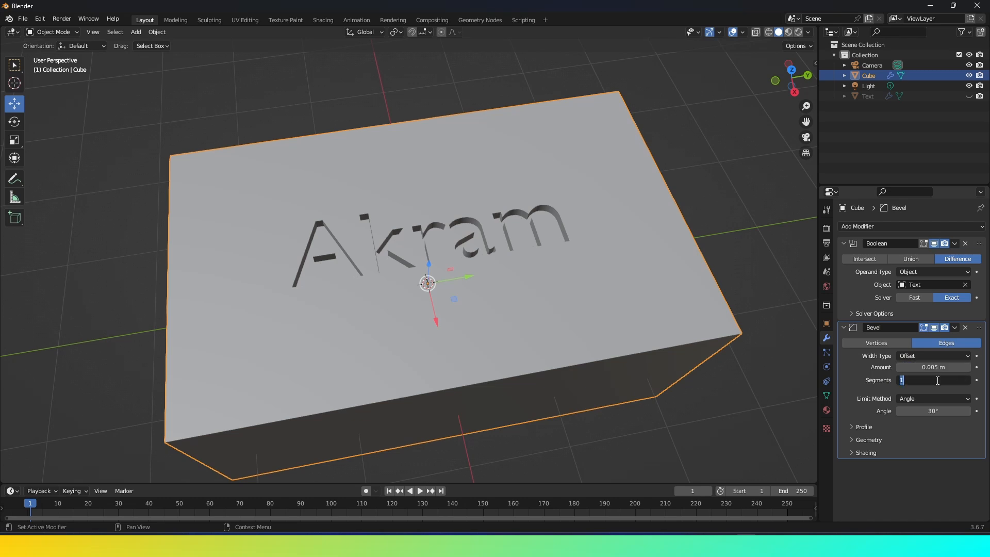
click(551, 265)
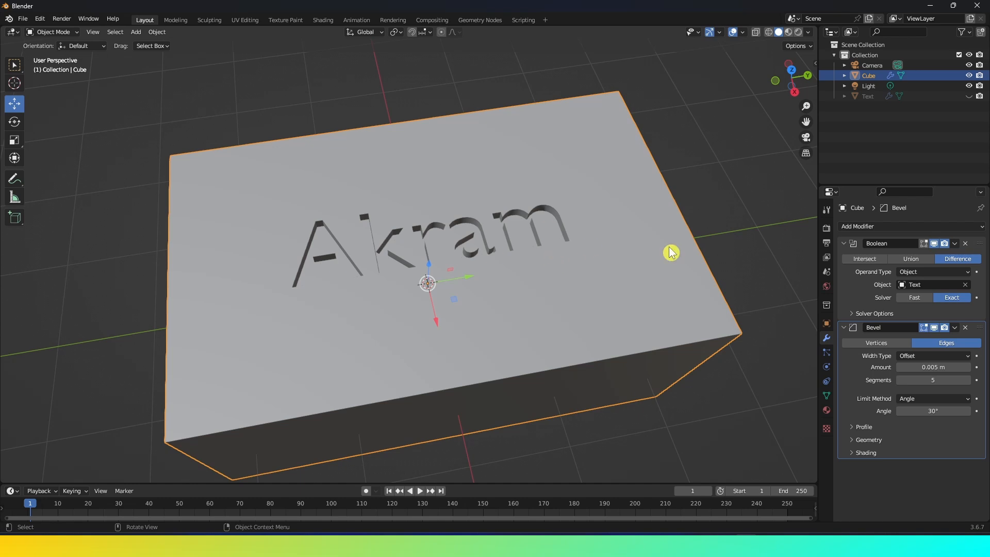
Expand the Bevel modifier's geometry options and turn off Clamp Overlap.
click(854, 441)
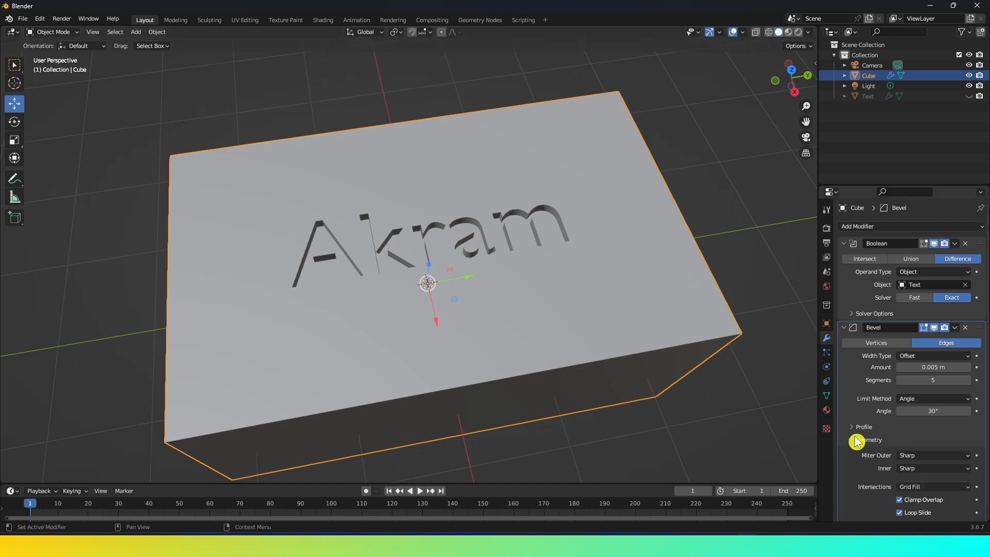
scroll(858, 438, down, 1)
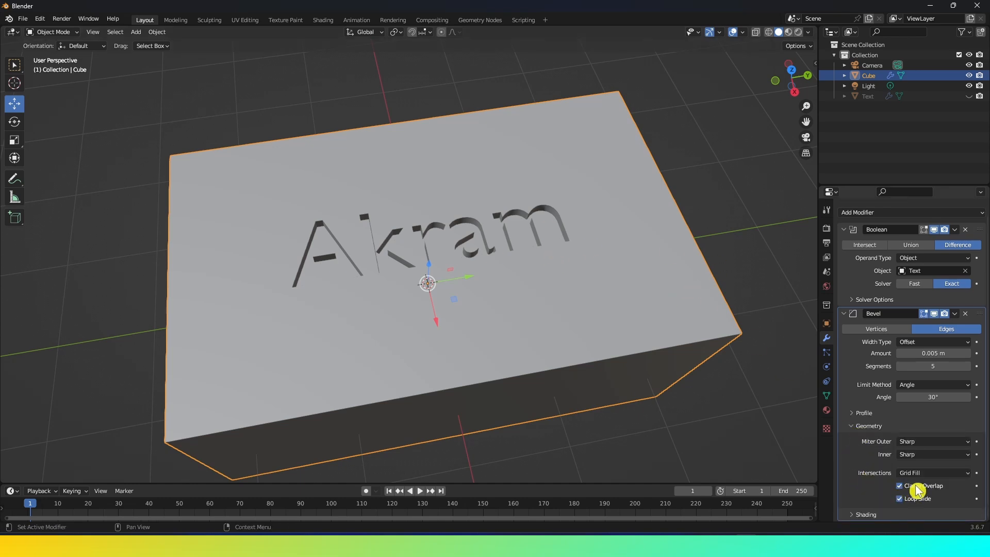
click(900, 487)
Set the Bevel modifier's amount to 0.001 m.
middle_drag(795, 448, 550, 278)
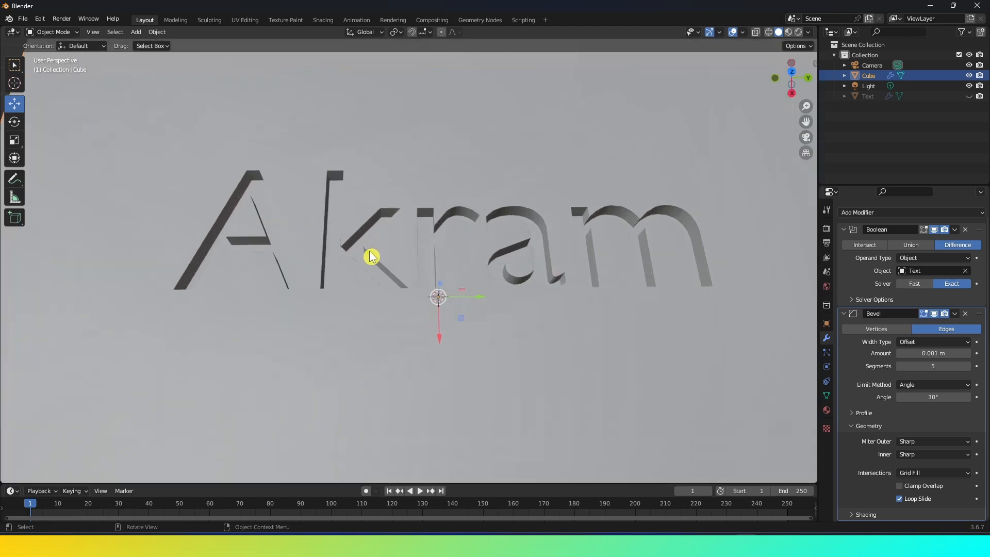
click(939, 353)
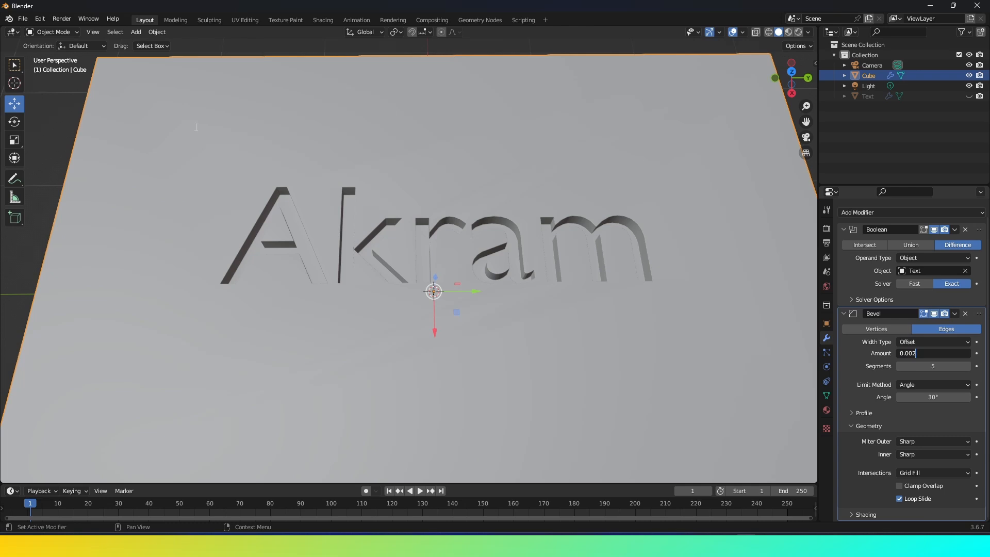
click(156, 154)
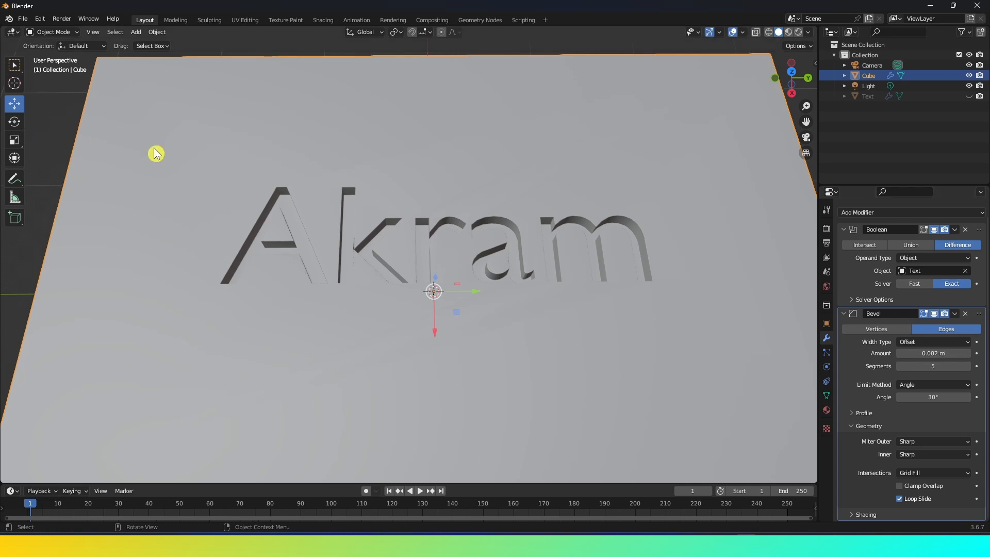
click(930, 353)
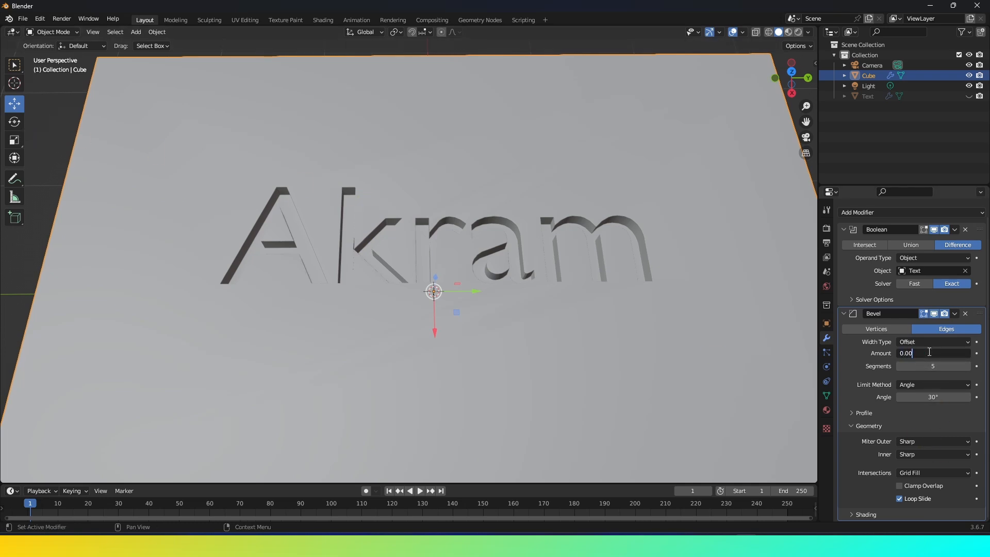
text(0.001)
click(62, 168)
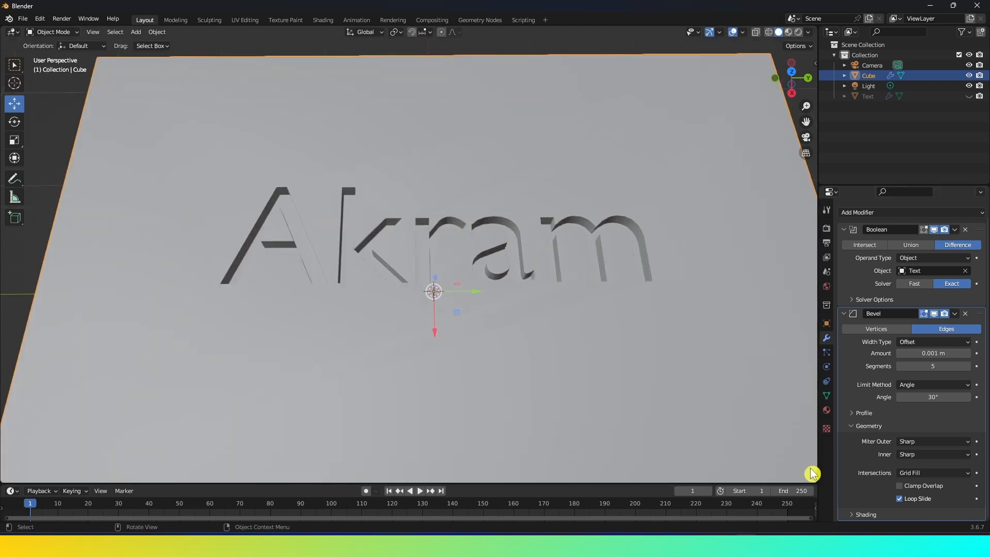
Expand the Bevel modifier's shading options and enable Harden Normals.
scroll(865, 440, down, 3)
click(865, 444)
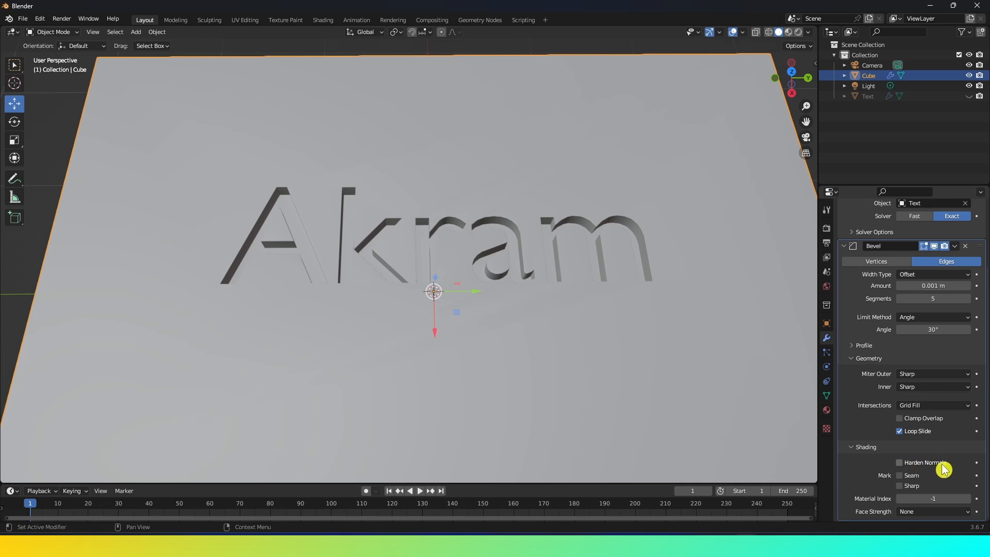
click(901, 463)
Switch the Boolean modifier's operation to Union to preview raised lettering.
scroll(581, 323, down, 3)
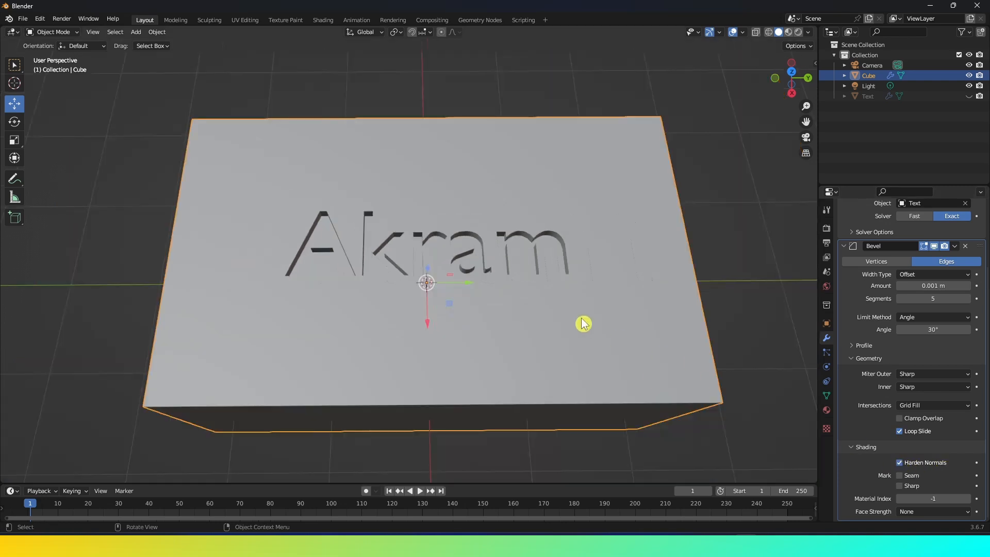
middle_drag(582, 323, 597, 300)
scroll(586, 323, up, 3)
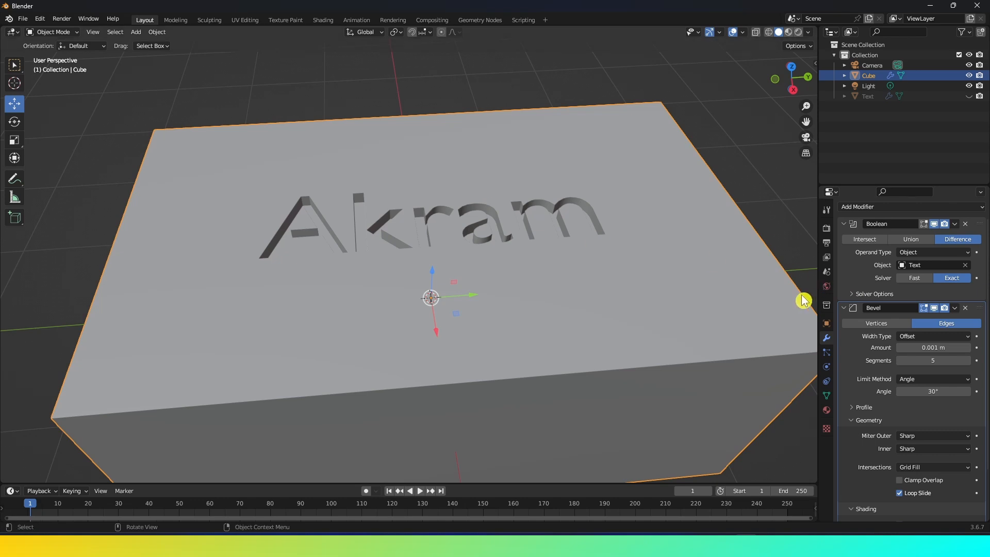
click(910, 239)
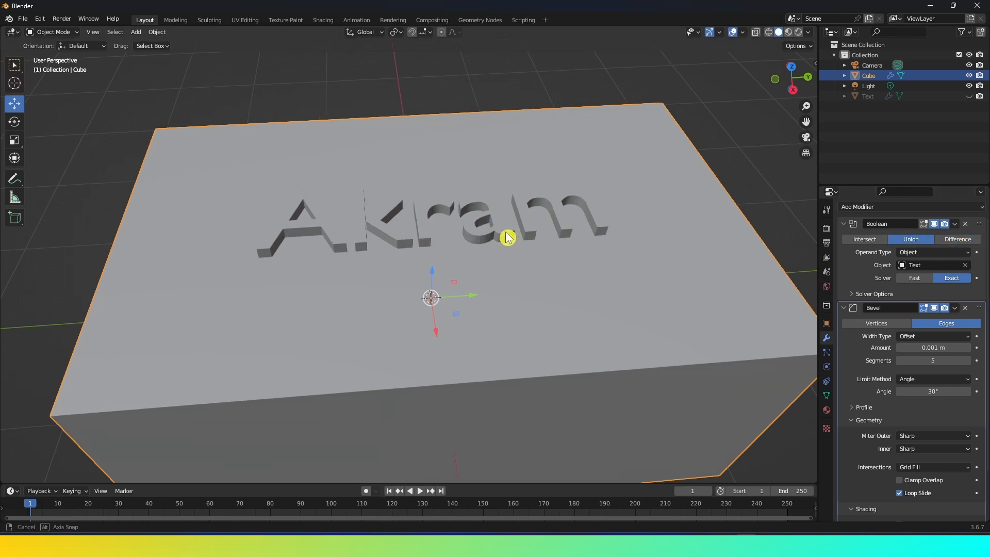
middle_drag(506, 230, 516, 248)
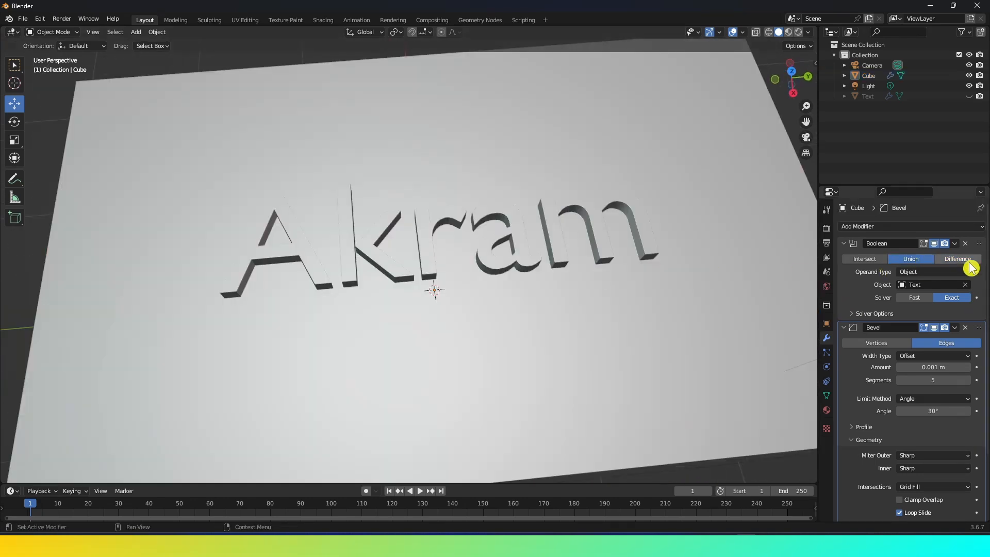
Switch the Boolean modifier's operation back to Difference.
click(959, 259)
mouse_move(523, 289)
middle_down()
mouse_move(531, 256)
mouse_move(517, 294)
mouse_move(529, 270)
middle_up()
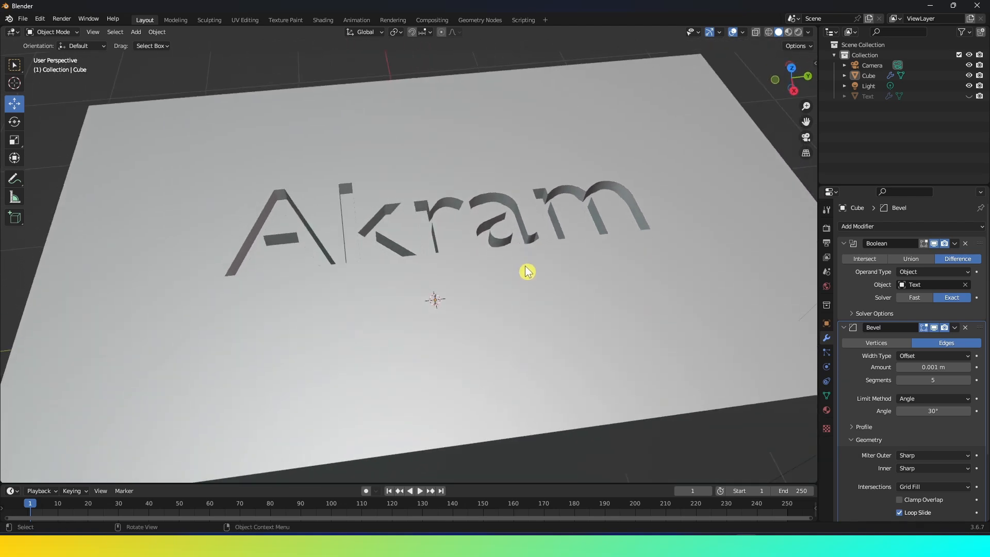
click(923, 260)
click(950, 262)
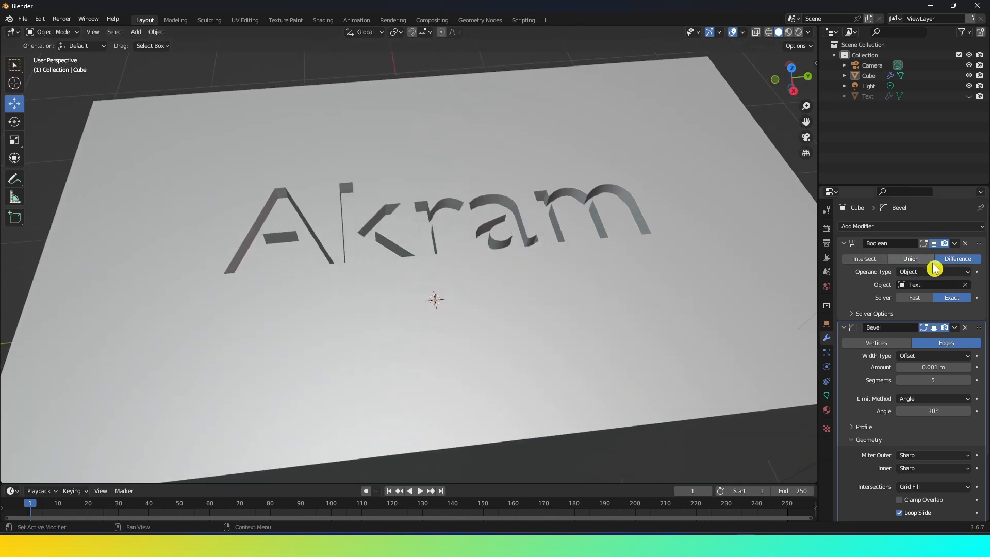